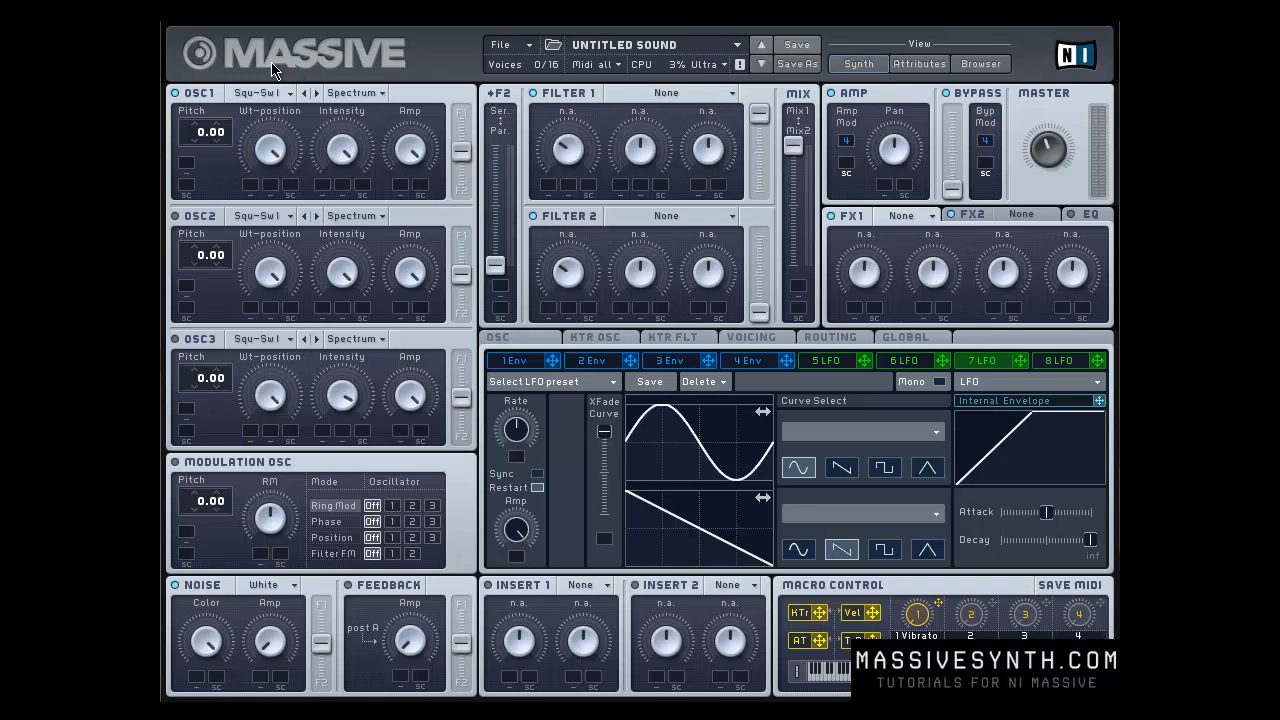
Turn oscillator 1 off and set the noise type to Metallic with its amp raised
{"action": "left_click", "coordinate": [265, 585]}
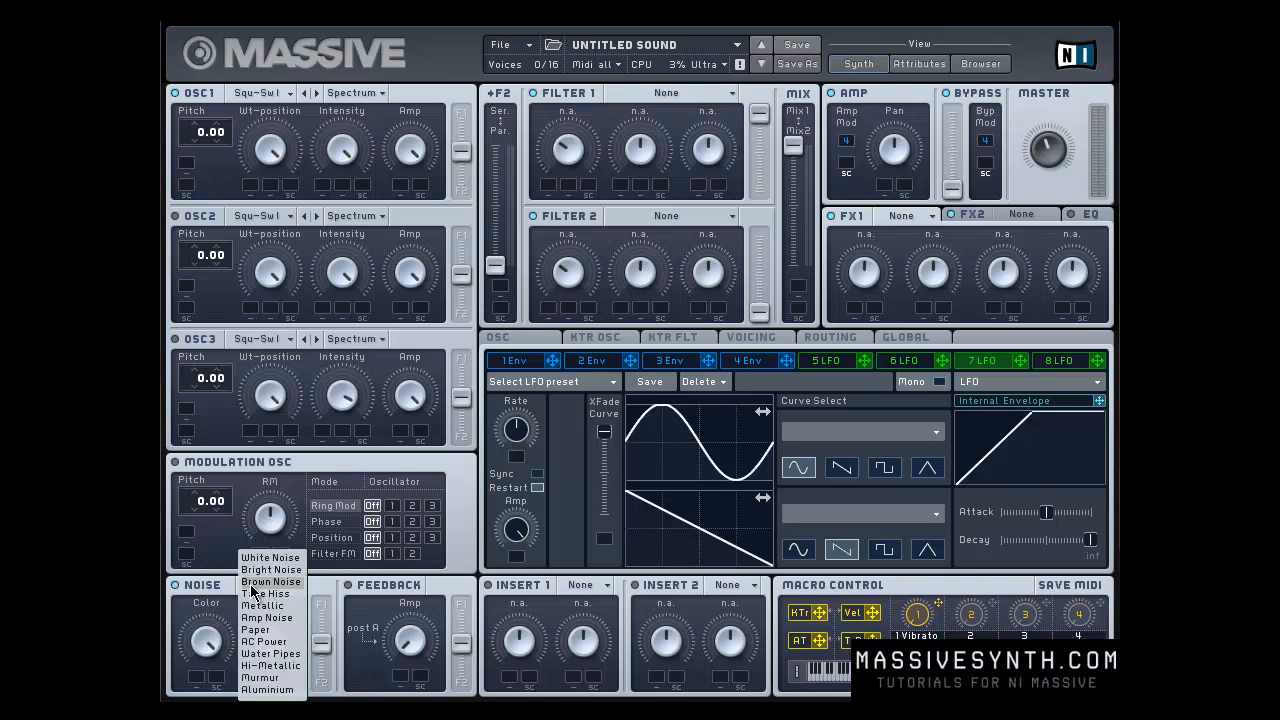
{"action": "left_click", "coordinate": [198, 97]}
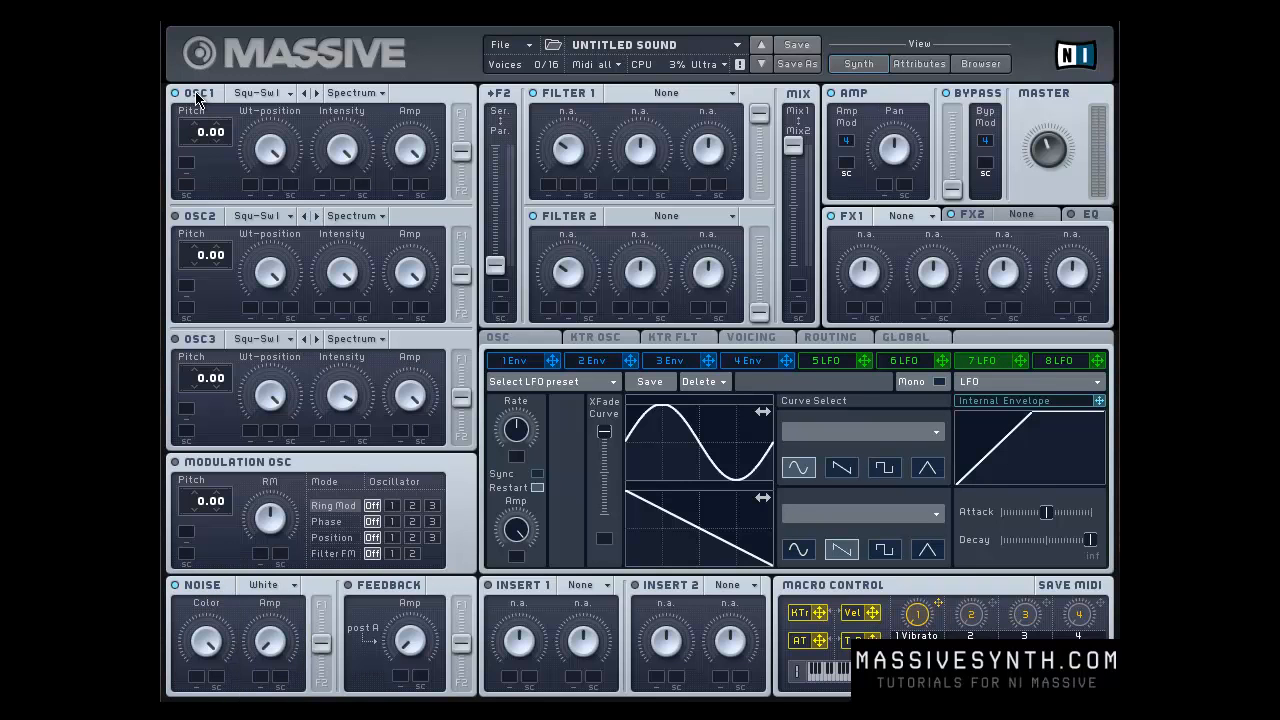
{"action": "left_click", "coordinate": [270, 588]}
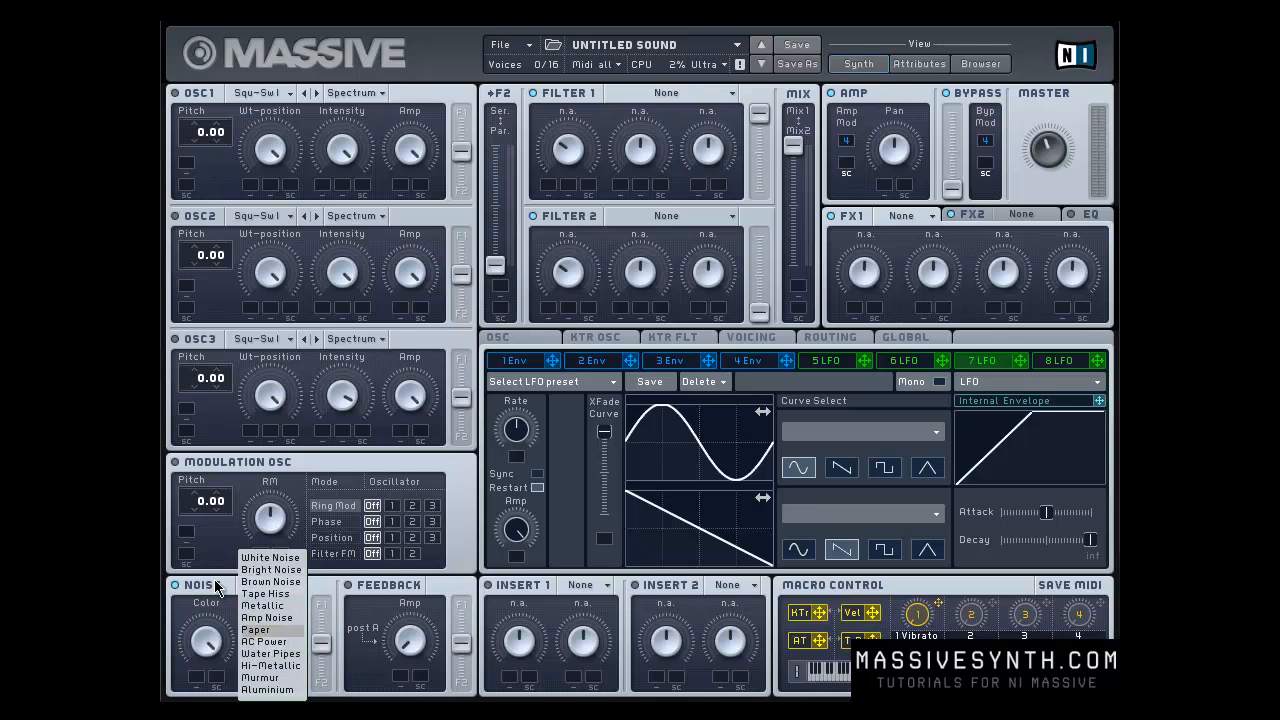
{"action": "left_click", "coordinate": [262, 606]}
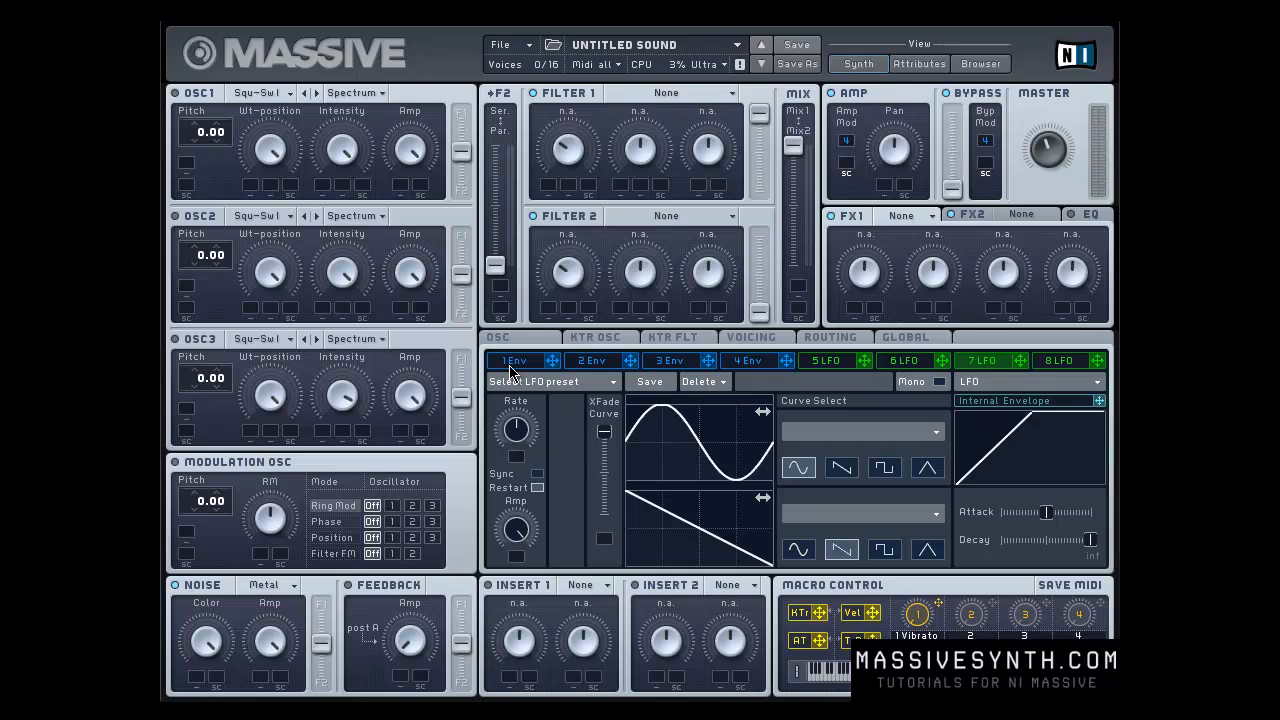
Modulate the noise Amp with envelope 1 and reshape the envelope with a zero decay level, shorter decay and adjusted release
{"action": "left_click", "coordinate": [540, 362]}
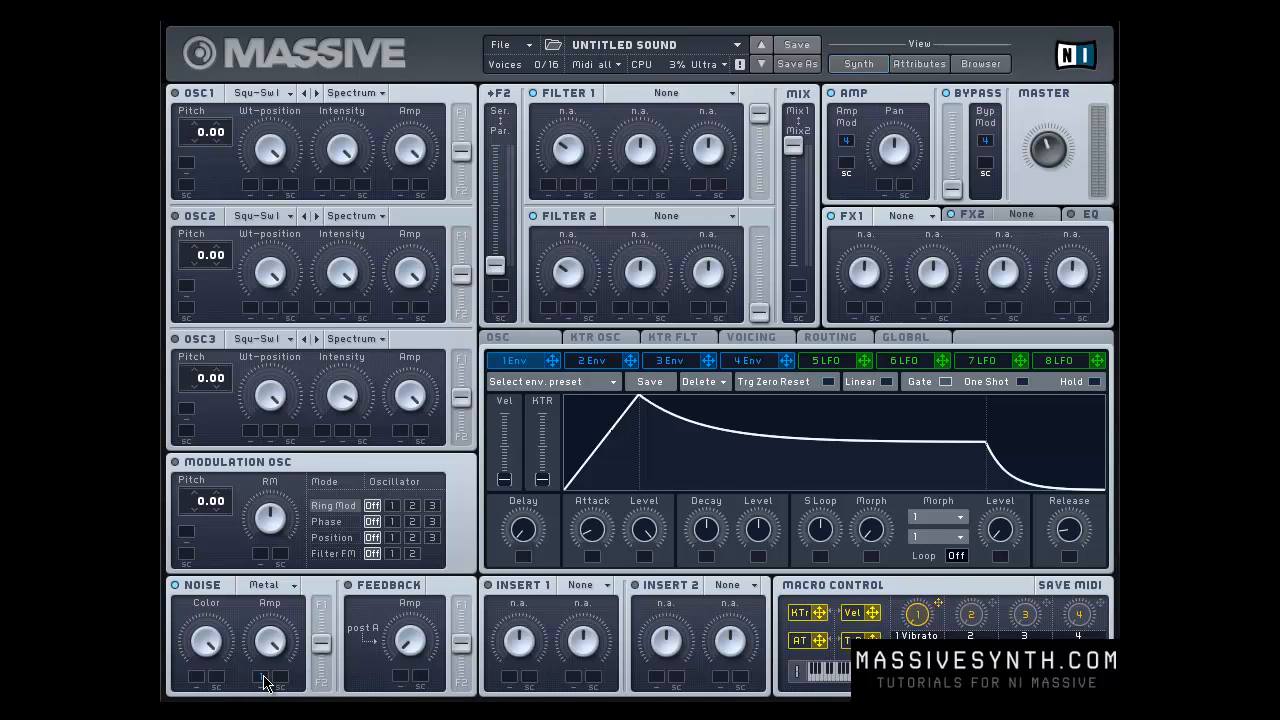
{"action": "left_click_drag", "start_coordinate": [262, 680], "coordinate": [262, 718]}
{"action": "left_click_drag", "start_coordinate": [758, 530], "coordinate": [708, 664]}
{"action": "left_click_drag", "start_coordinate": [706, 530], "coordinate": [704, 560]}
{"action": "left_click_drag", "start_coordinate": [593, 524], "coordinate": [600, 457]}
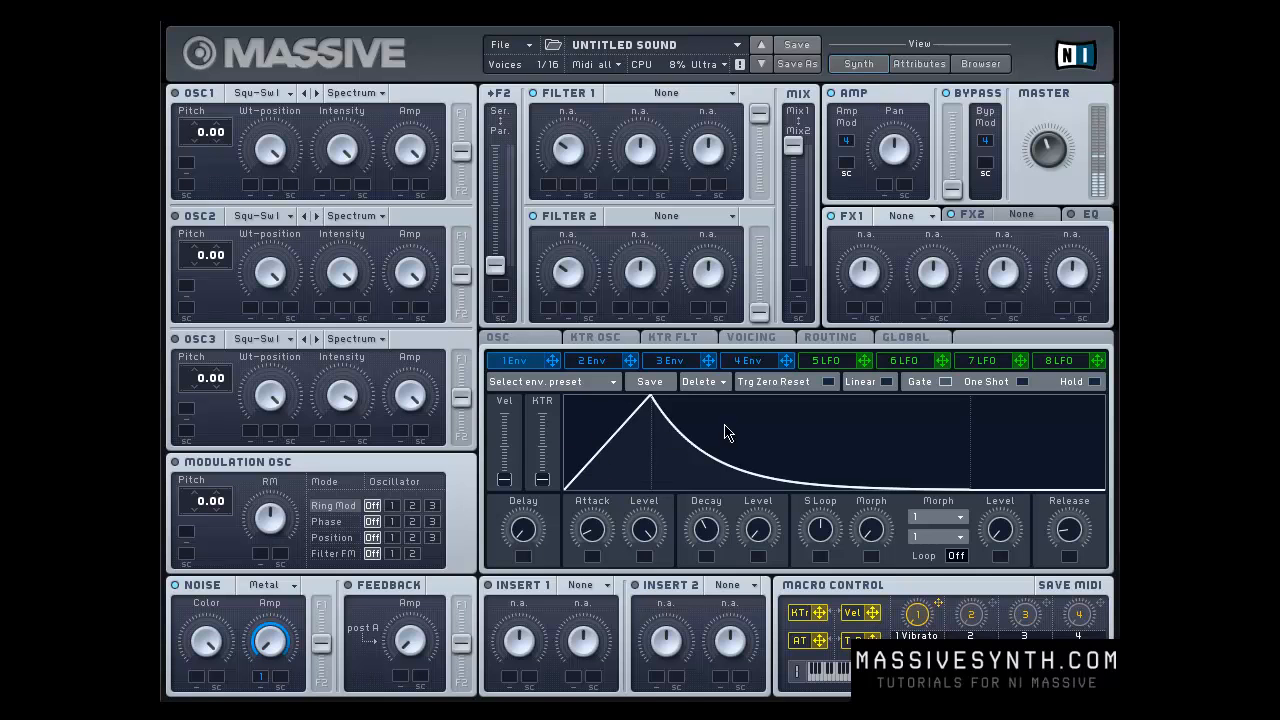
{"action": "left_click_drag", "start_coordinate": [1080, 540], "coordinate": [1053, 518]}
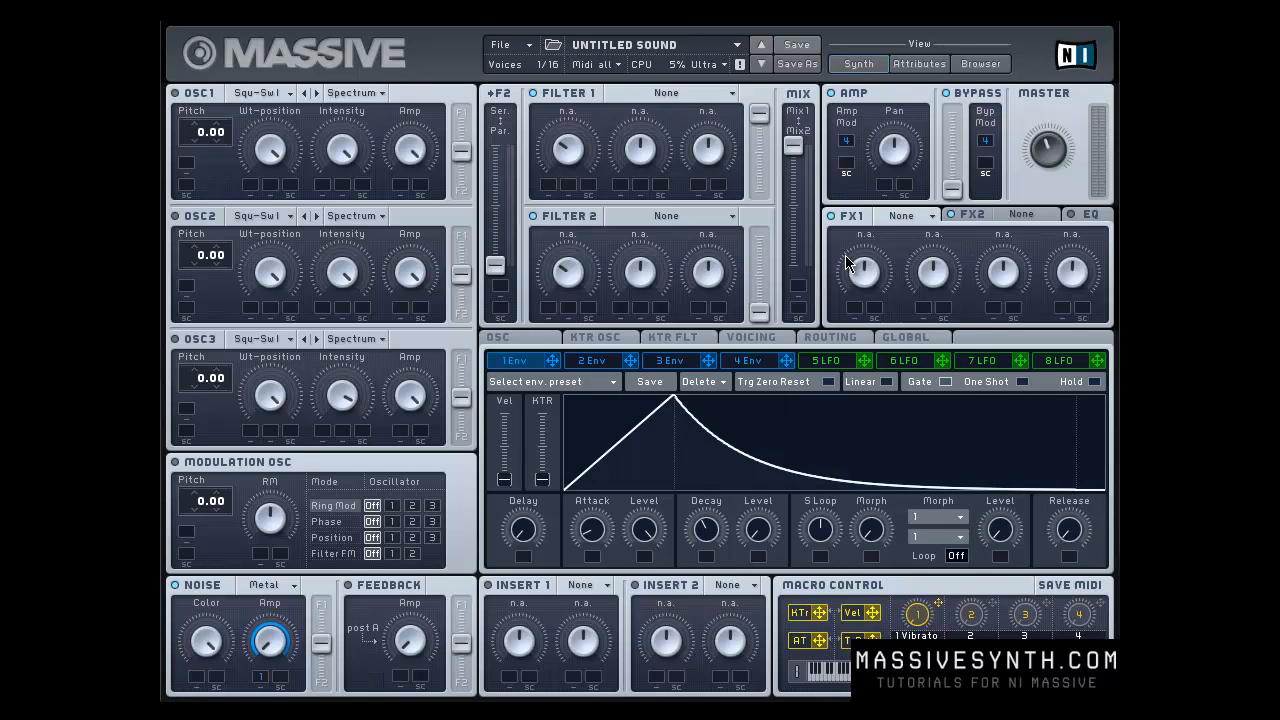
Load Reverb in FX1 and modulate the noise Color with key tracking after trying velocity as its source
{"action": "left_click", "coordinate": [921, 219]}
{"action": "left_click", "coordinate": [915, 229]}
{"action": "left_click_drag", "start_coordinate": [882, 614], "coordinate": [242, 445]}
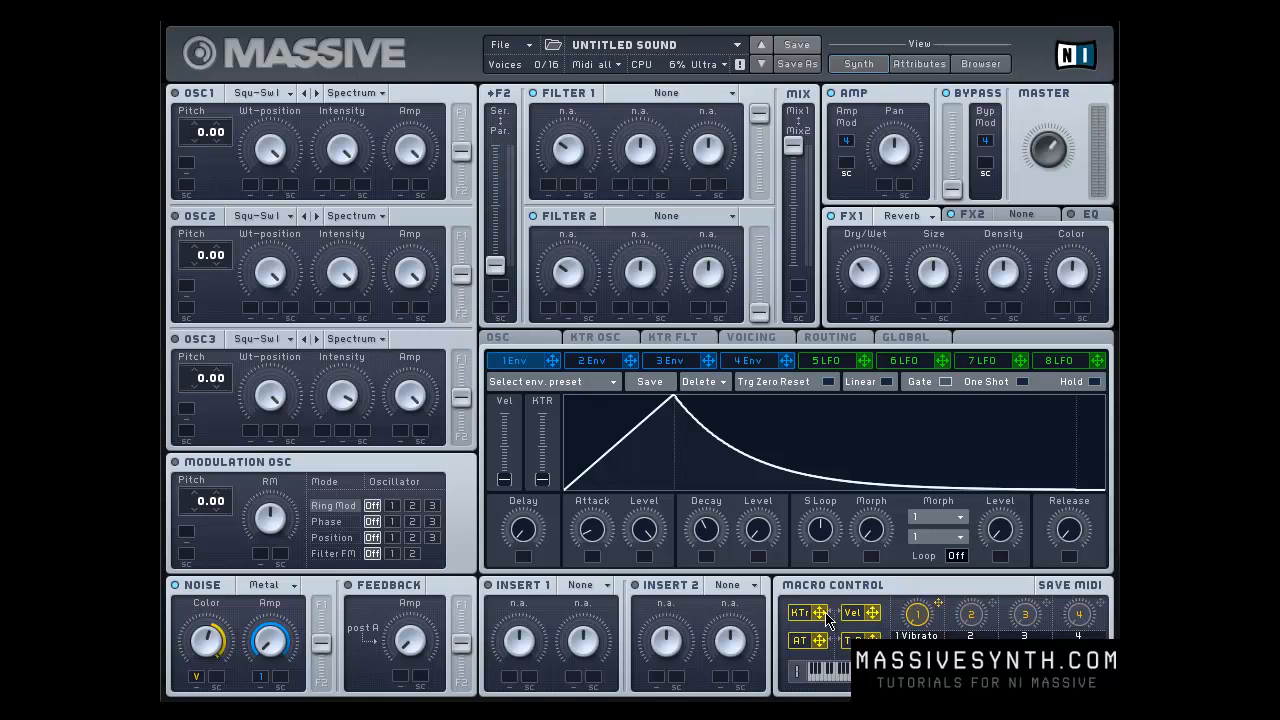
{"action": "left_click_drag", "start_coordinate": [822, 614], "coordinate": [210, 692]}
Load Delay Synced in FX2 and increase the Size of the FX1 reverb
{"action": "left_click", "coordinate": [1021, 215]}
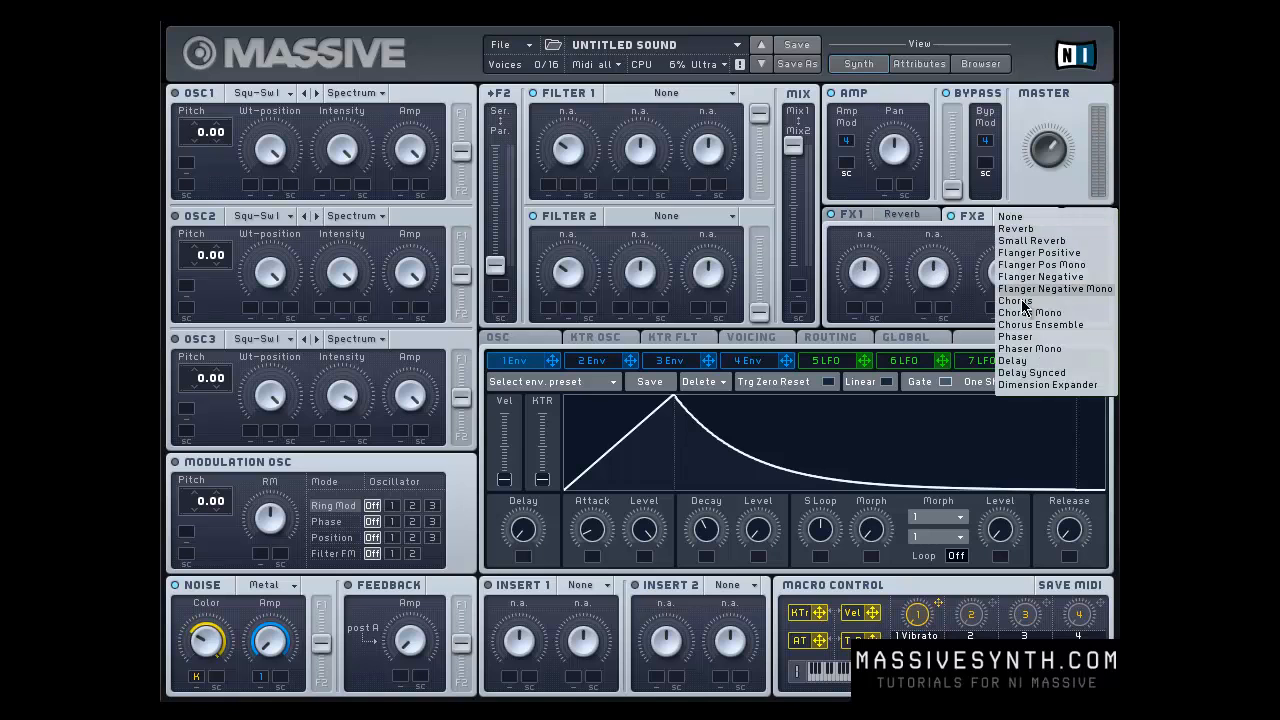
{"action": "left_click", "coordinate": [1022, 373]}
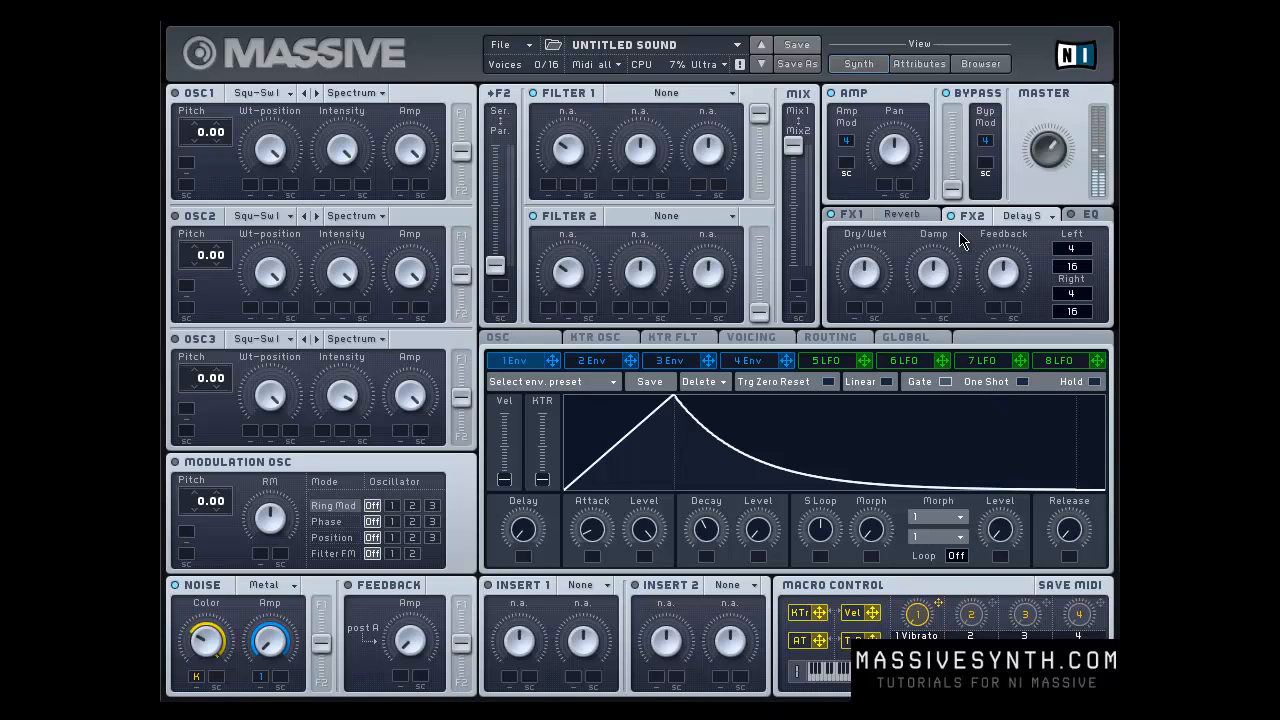
{"action": "left_click", "coordinate": [926, 218]}
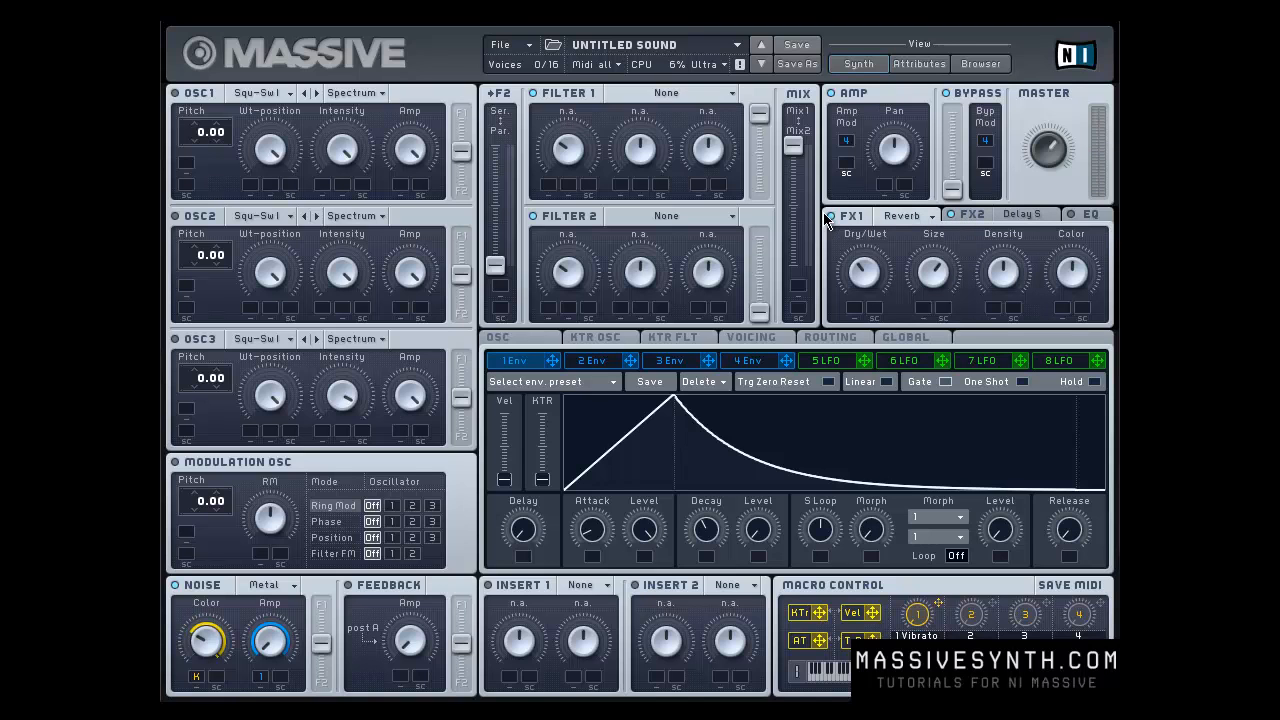
Start a new sound and set oscillator 1 to the Sin-Squ wavetable with Wt-position fully down
{"action": "left_click", "coordinate": [500, 44]}
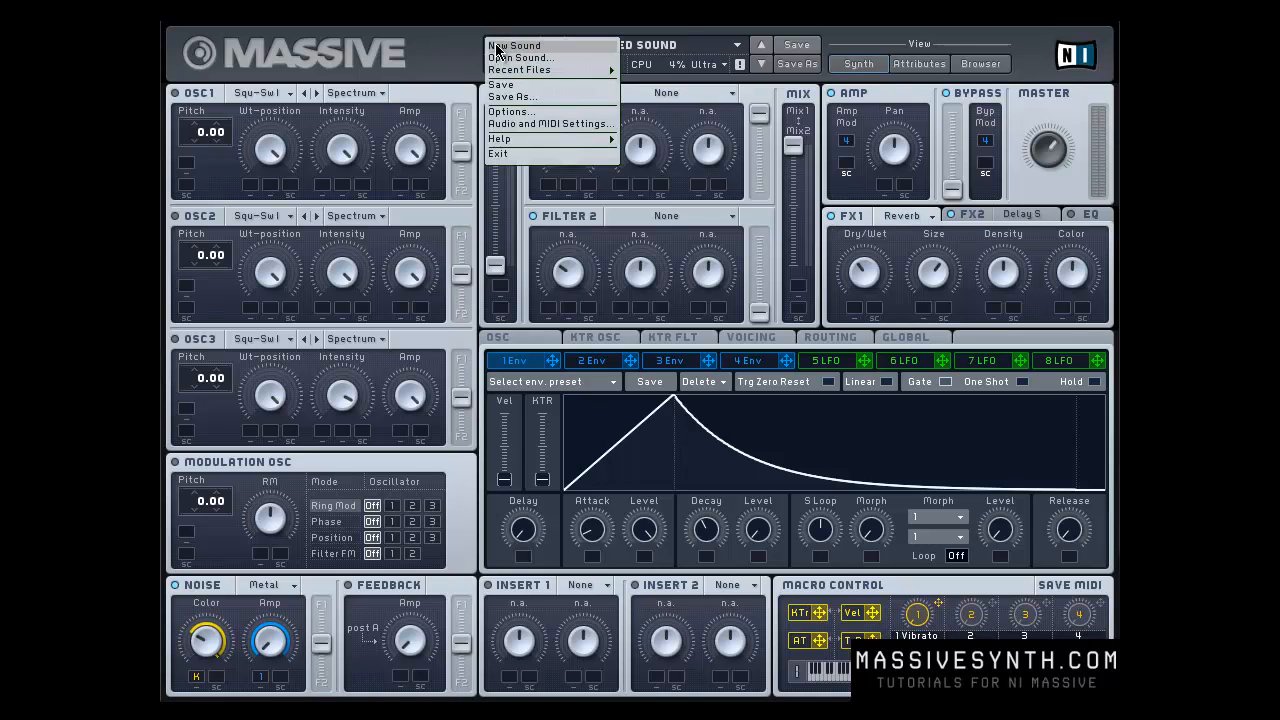
{"action": "left_click", "coordinate": [492, 47]}
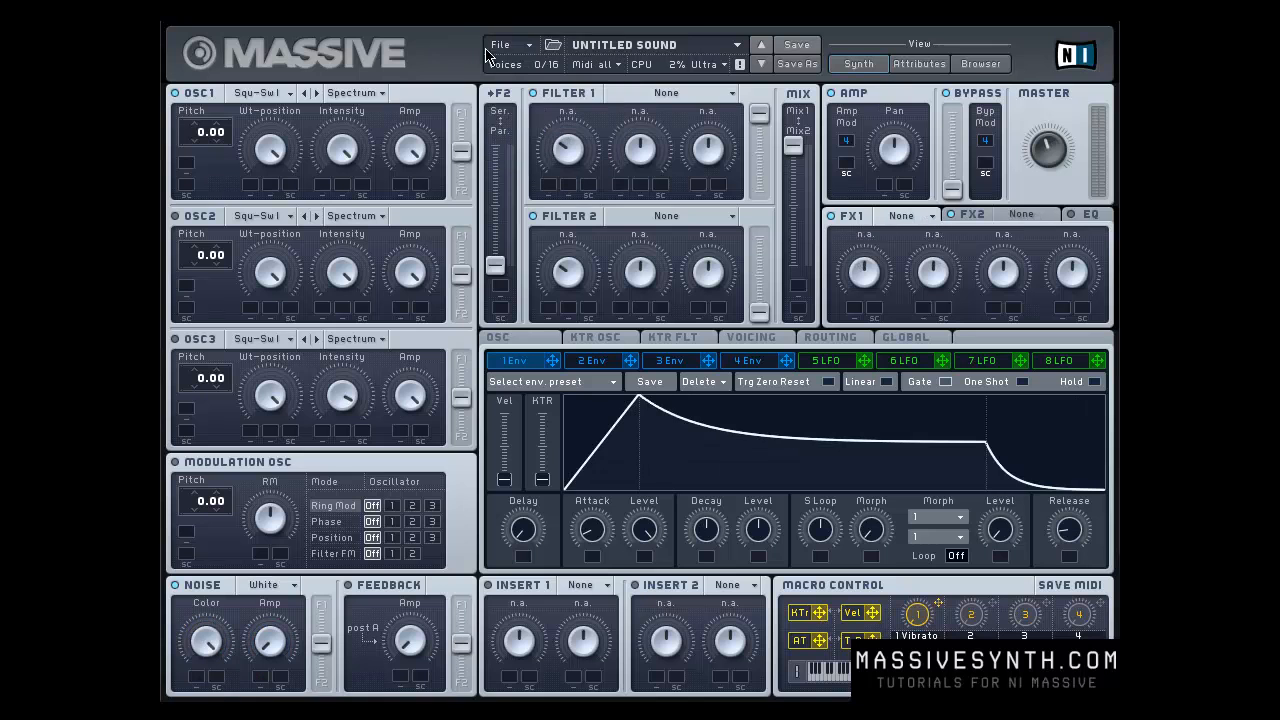
{"action": "left_click", "coordinate": [277, 93]}
{"action": "left_click", "coordinate": [352, 160]}
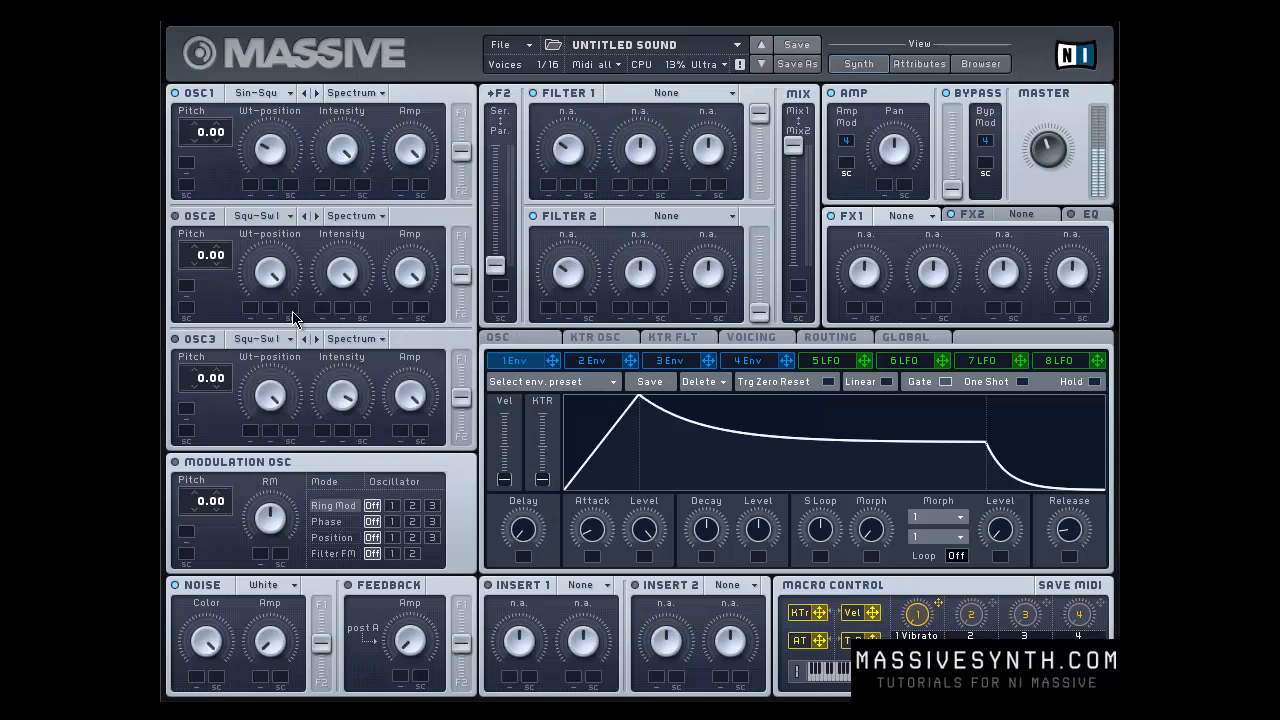
Modulate oscillator 1's pitch by 64.00 with LFO 5, using a faster rate and the crossfade set fully to the sine curve
{"action": "left_click", "coordinate": [822, 362]}
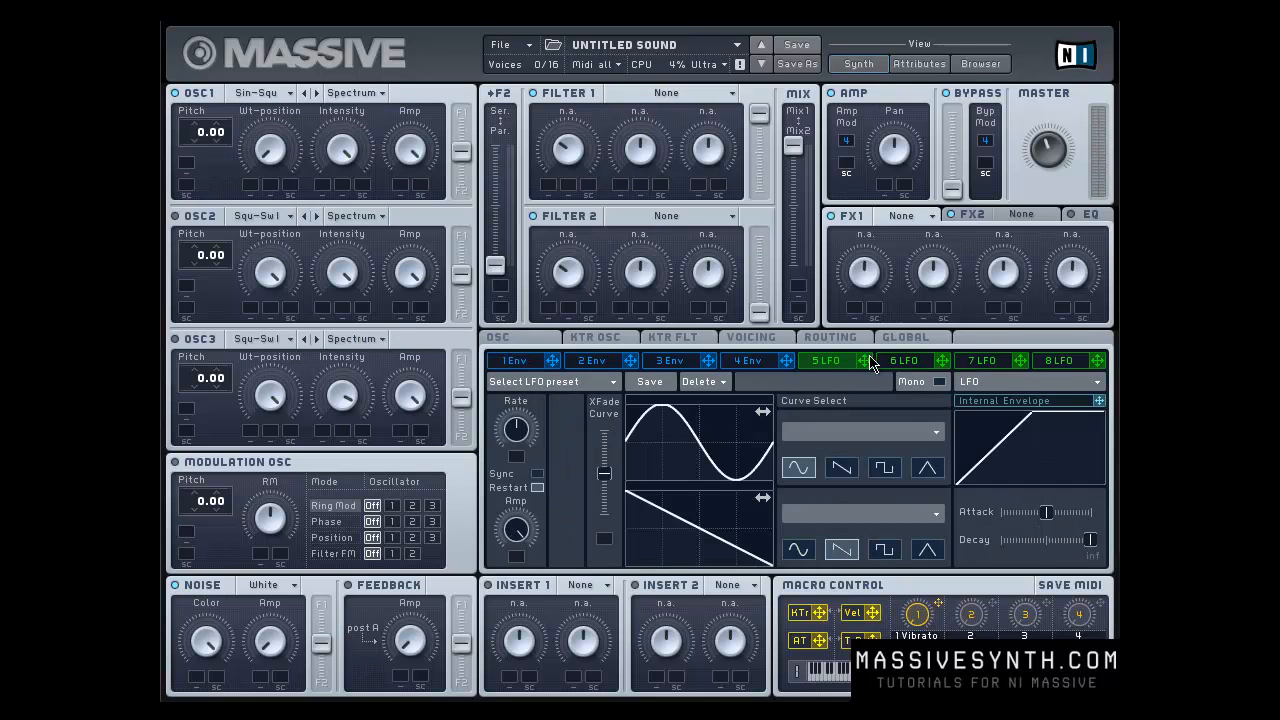
{"action": "left_click_drag", "start_coordinate": [287, 257], "coordinate": [188, 163]}
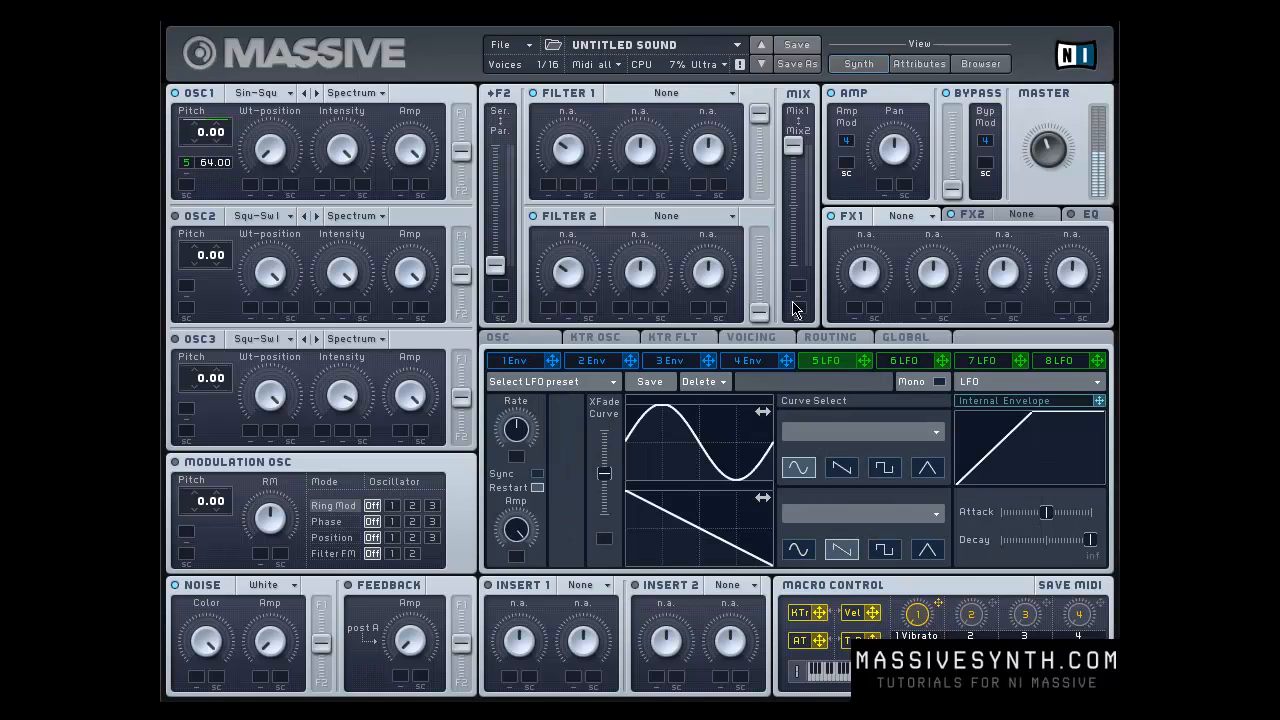
{"action": "left_click_drag", "start_coordinate": [605, 476], "coordinate": [594, 368]}
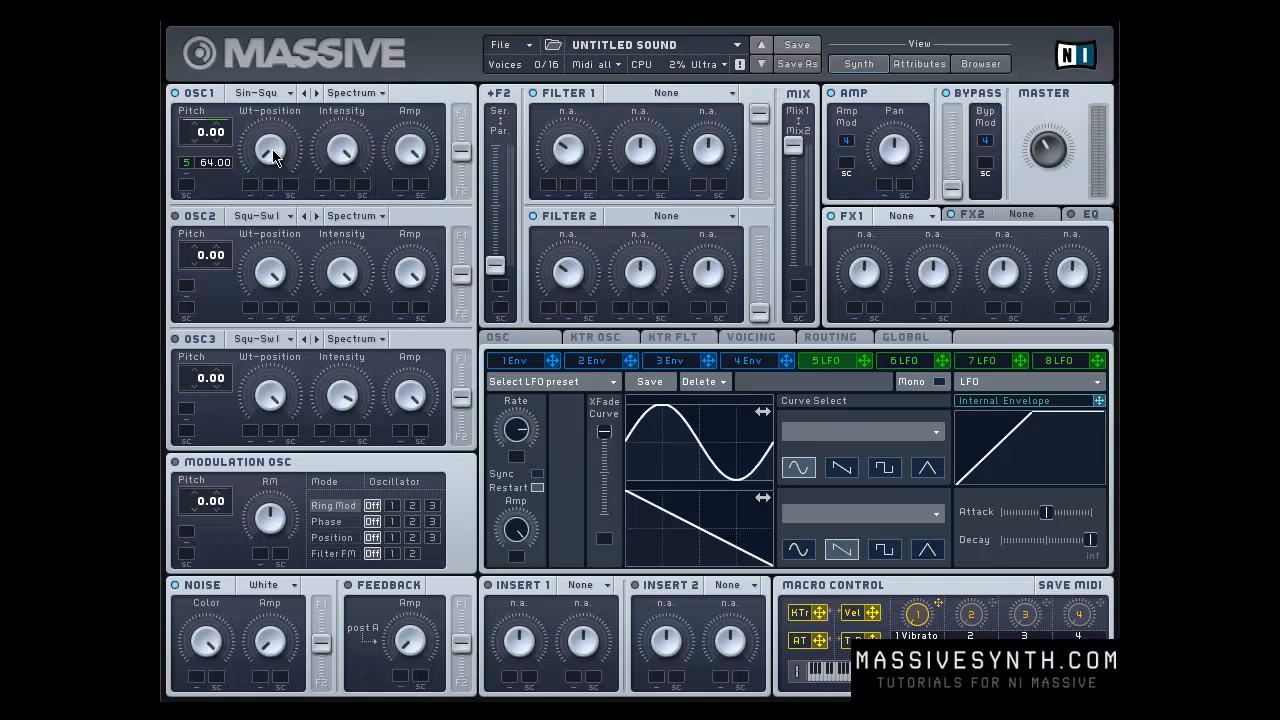
Try the Squ-Sw I wavetable on oscillator 1 and switch back to Sin-Squ
{"action": "left_click", "coordinate": [316, 93]}
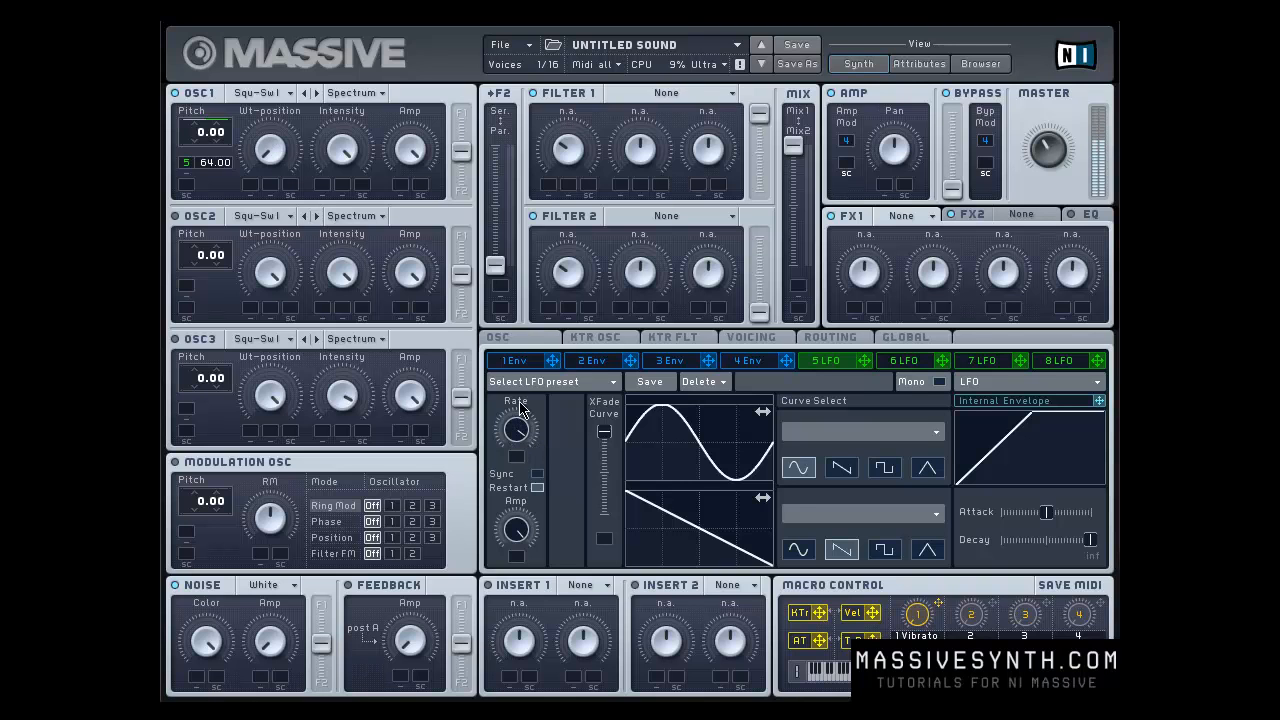
{"action": "left_click", "coordinate": [287, 93]}
{"action": "left_click", "coordinate": [340, 155]}
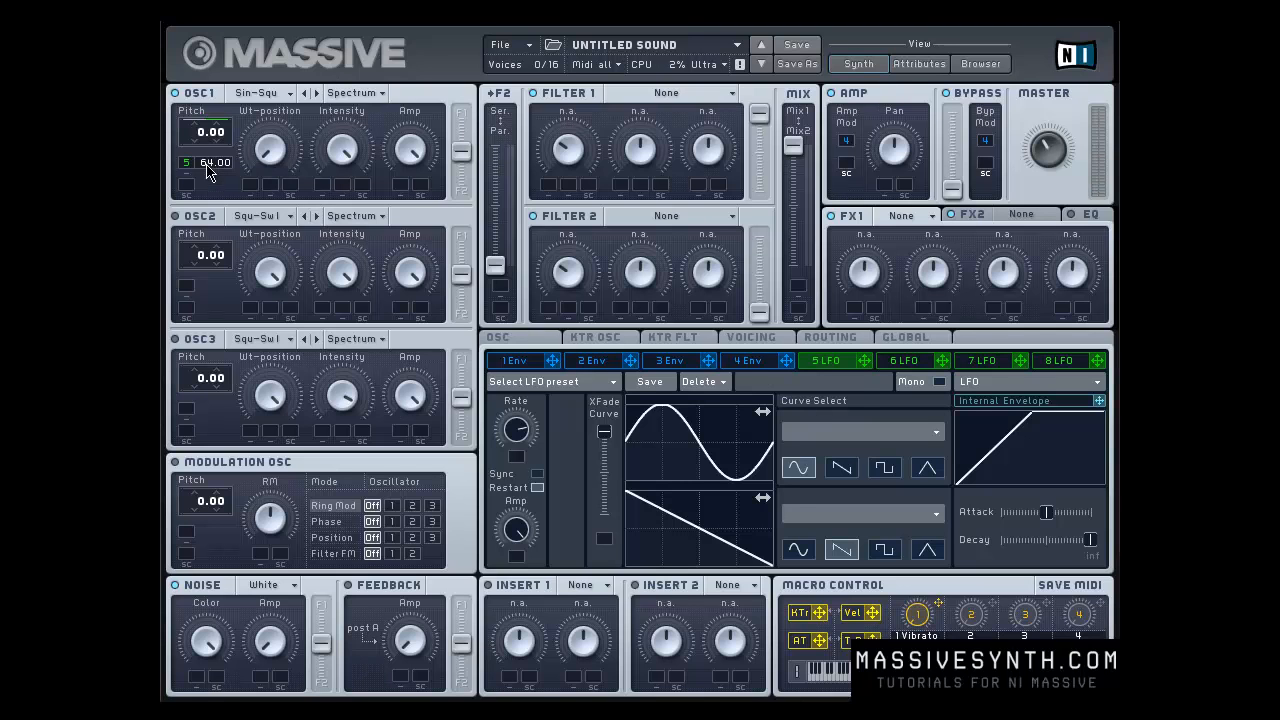
Start a new sound with oscillator 1 off and the noise amp raised, trying Hi-Metallic noise before choosing Aluminium
{"action": "left_click", "coordinate": [503, 44]}
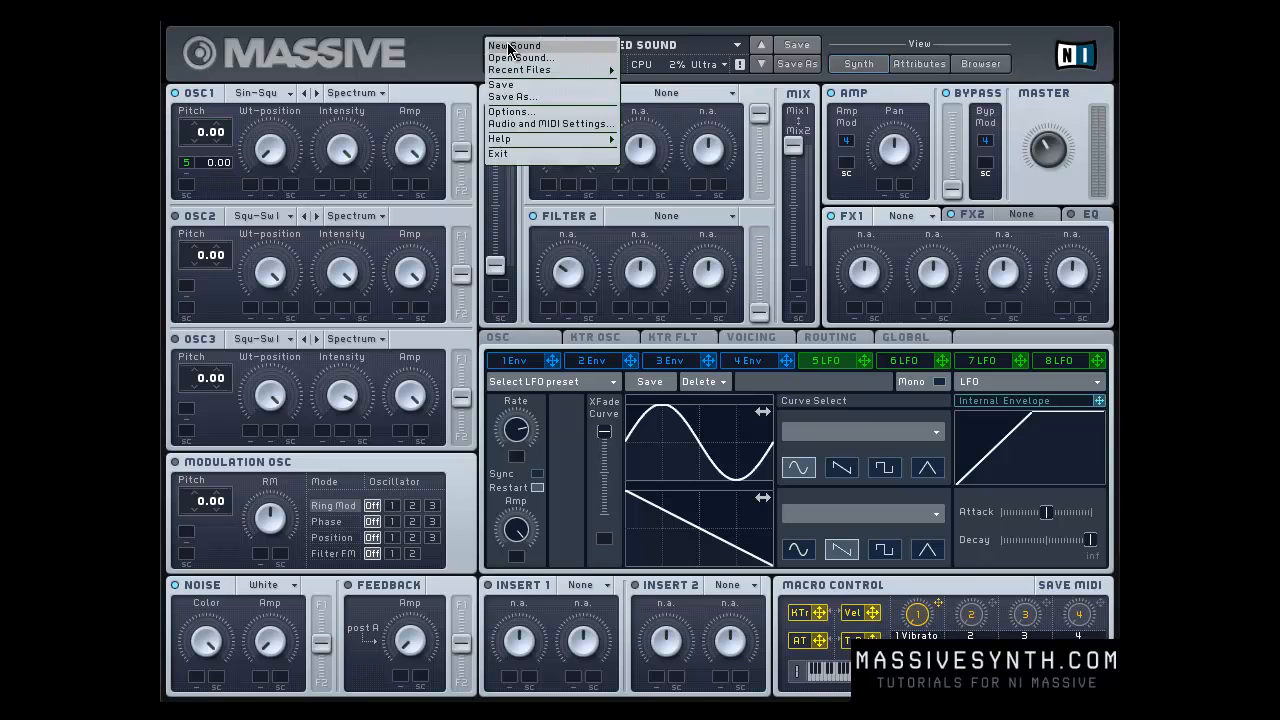
{"action": "left_click", "coordinate": [510, 46]}
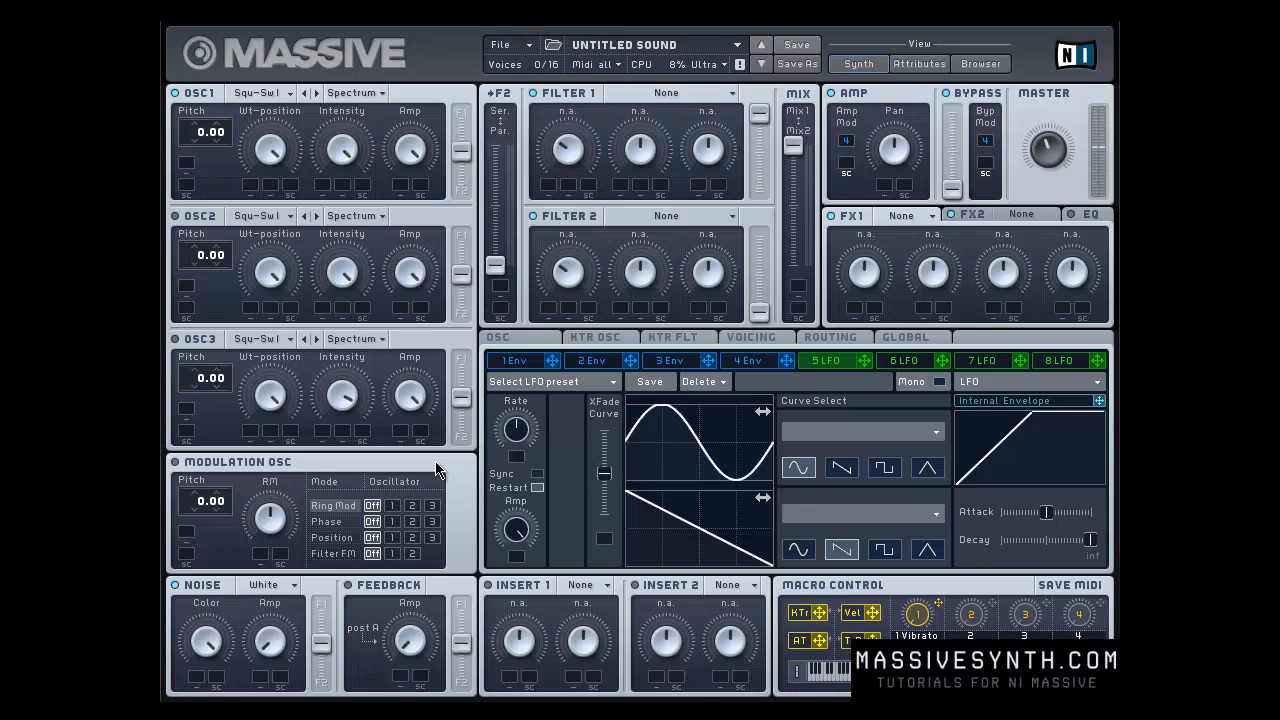
{"action": "left_click", "coordinate": [264, 585]}
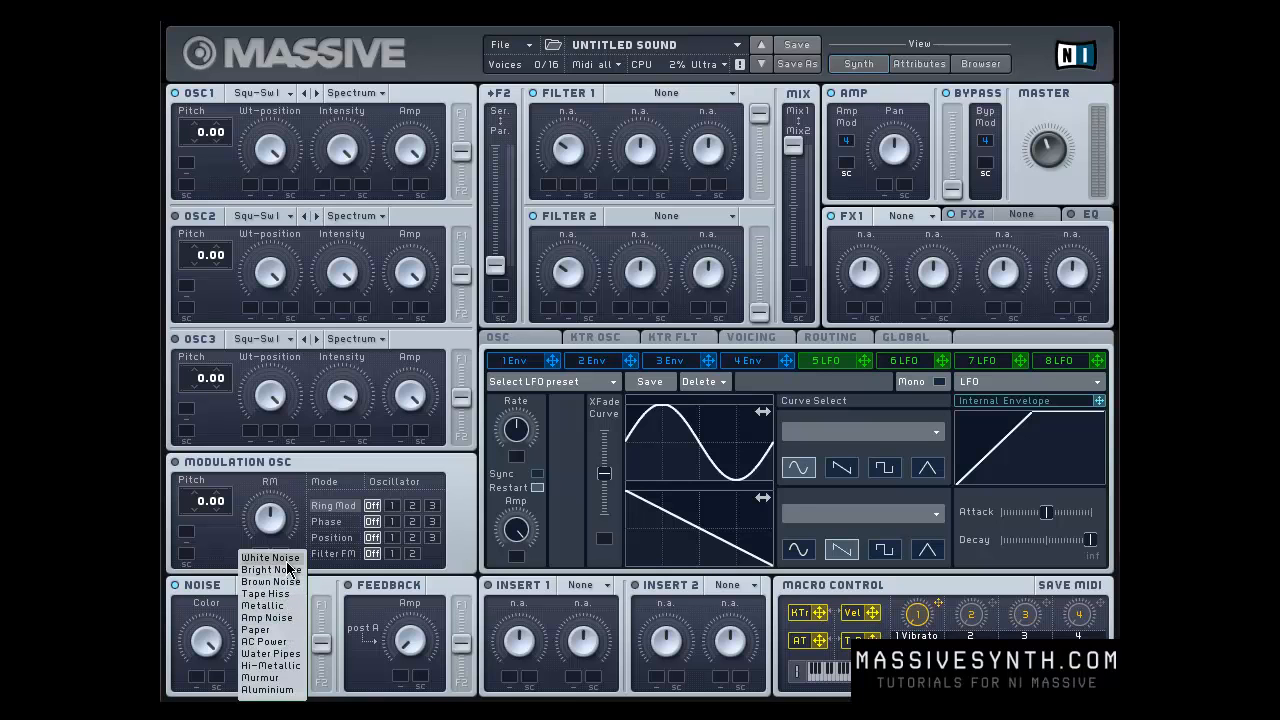
{"action": "left_click", "coordinate": [289, 665]}
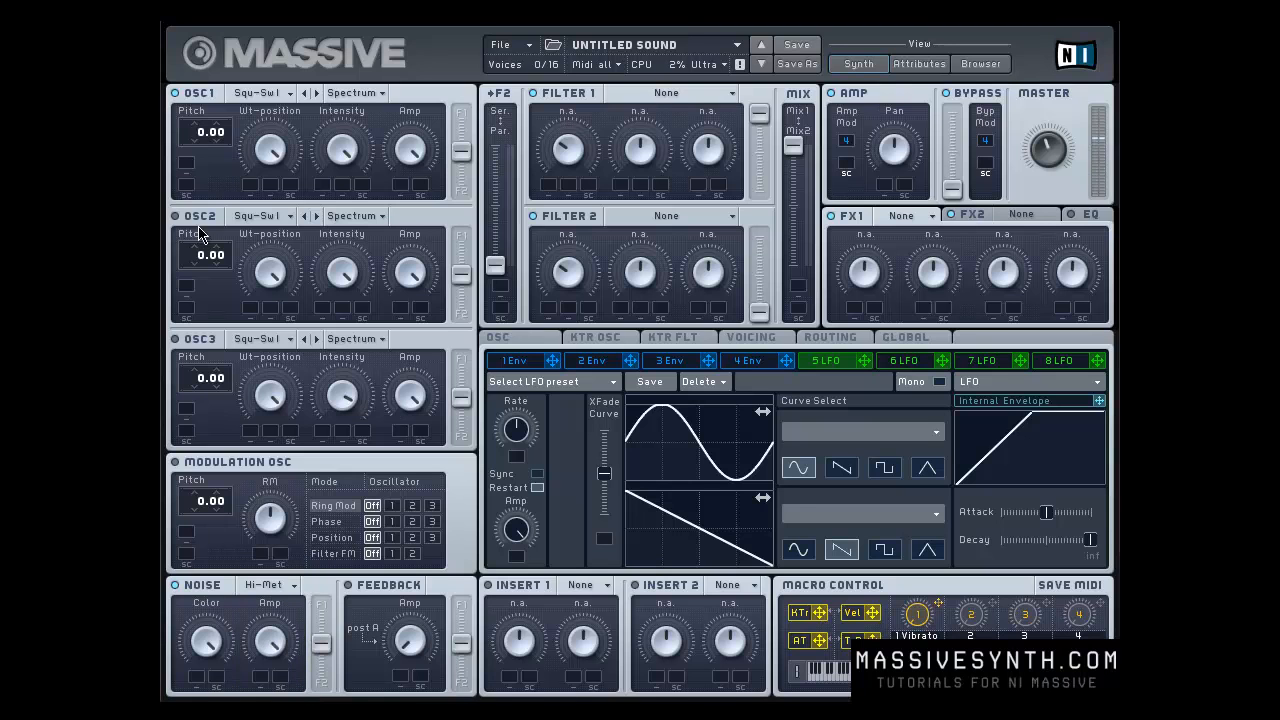
{"action": "left_click", "coordinate": [256, 586]}
{"action": "left_click", "coordinate": [287, 692]}
Give envelope 1 a long attack and full decay level, and assign it to the noise Color
{"action": "left_click", "coordinate": [529, 362]}
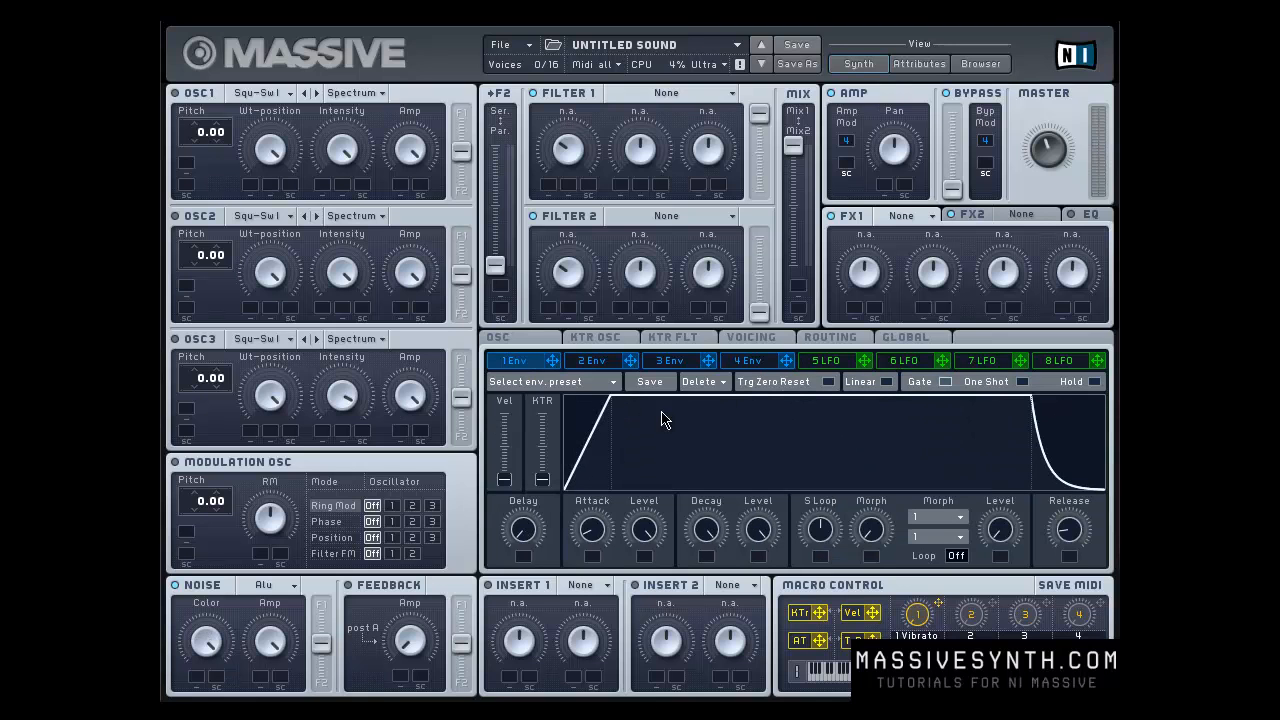
{"action": "left_click_drag", "start_coordinate": [698, 423], "coordinate": [775, 354]}
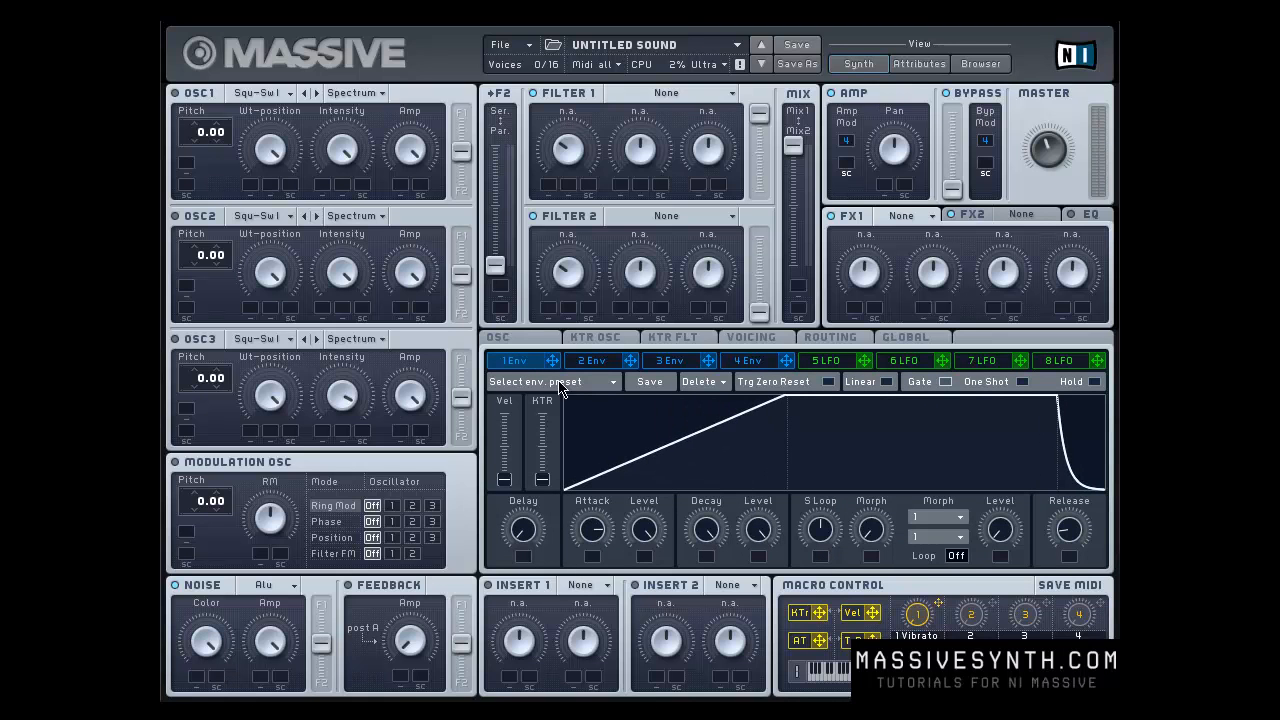
{"action": "left_click", "coordinate": [197, 688]}
Load Reverb in FX1 and adjust it with a lower Color, larger Size and slightly higher Density
{"action": "left_click", "coordinate": [884, 216]}
{"action": "left_click", "coordinate": [897, 228]}
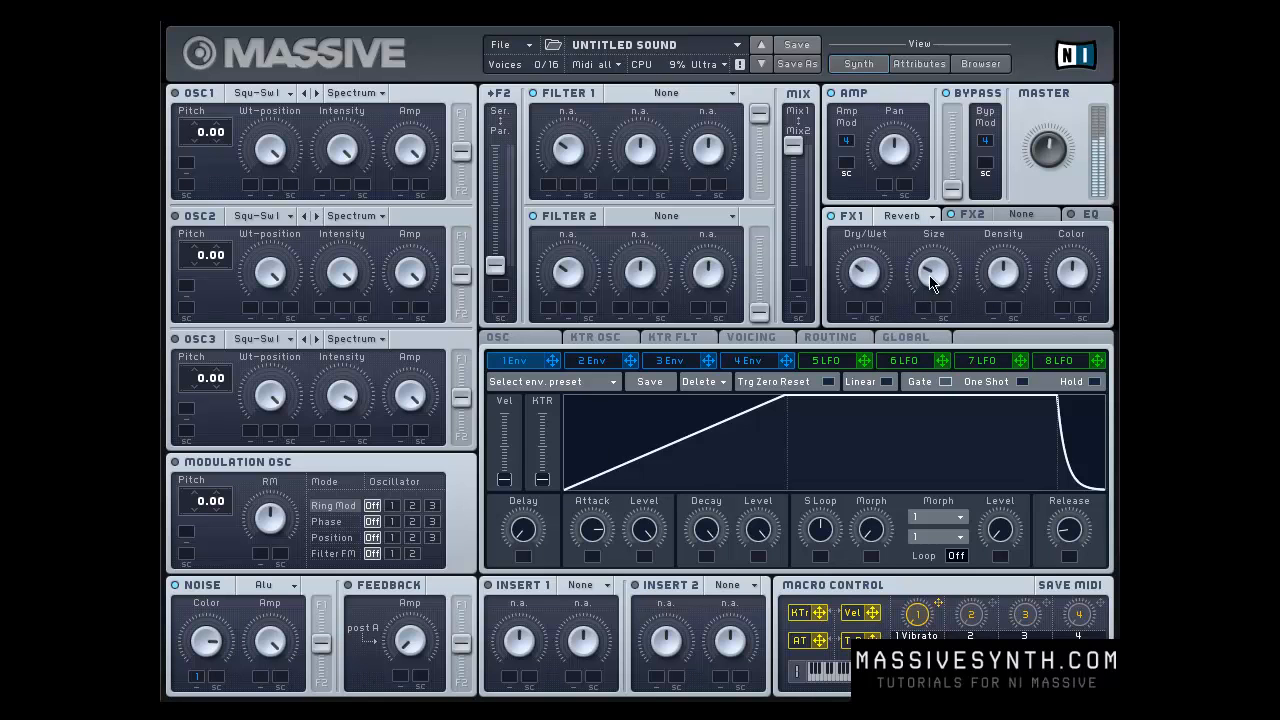
{"action": "left_click_drag", "start_coordinate": [1058, 278], "coordinate": [1065, 309]}
{"action": "mouse_move", "coordinate": [1005, 274]}
{"action": "left_mouse_down"}
{"action": "mouse_move", "coordinate": [1000, 214]}
{"action": "mouse_move", "coordinate": [1009, 252]}
{"action": "left_mouse_up"}
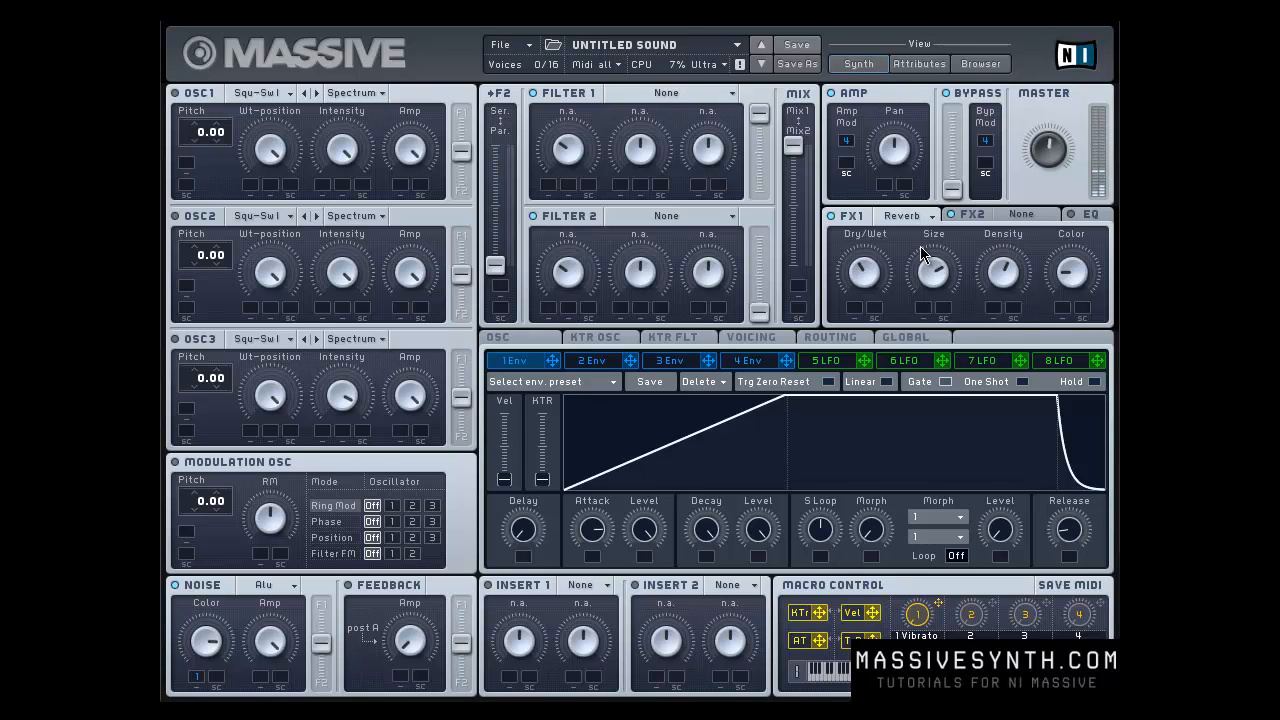
Load Delay Synced in FX2 with the right delay time at 6/16 and slightly raised Damp and Feedback
{"action": "left_click", "coordinate": [1010, 226]}
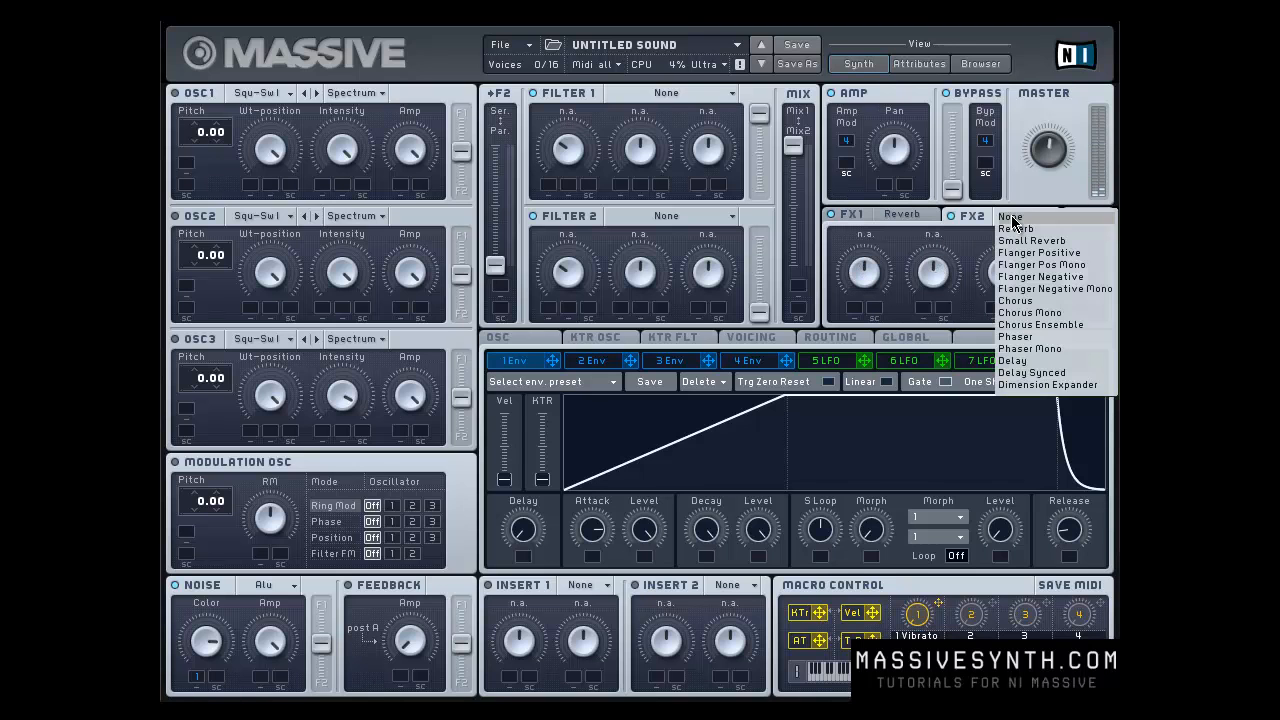
{"action": "left_click", "coordinate": [1040, 374]}
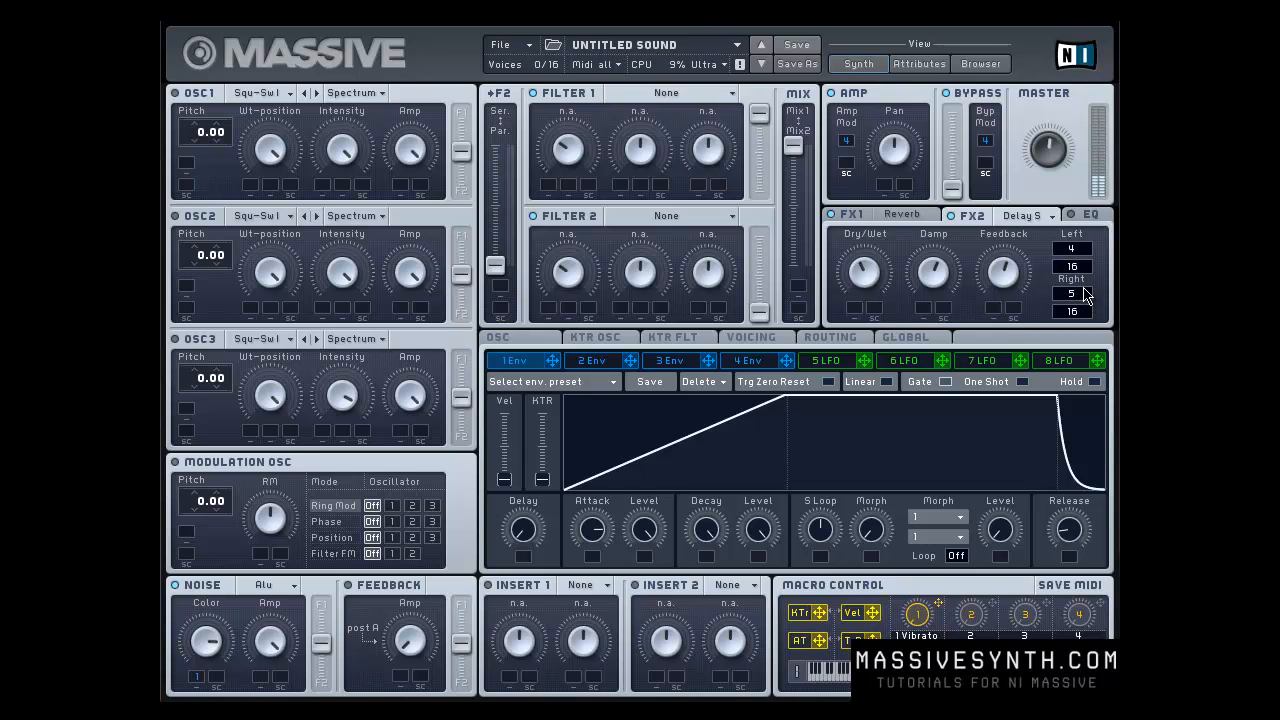
Lengthen envelope 4's release and modulate the noise Color with velocity in place of envelope 1
{"action": "left_click", "coordinate": [745, 370]}
{"action": "left_click_drag", "start_coordinate": [1075, 543], "coordinate": [1088, 477]}
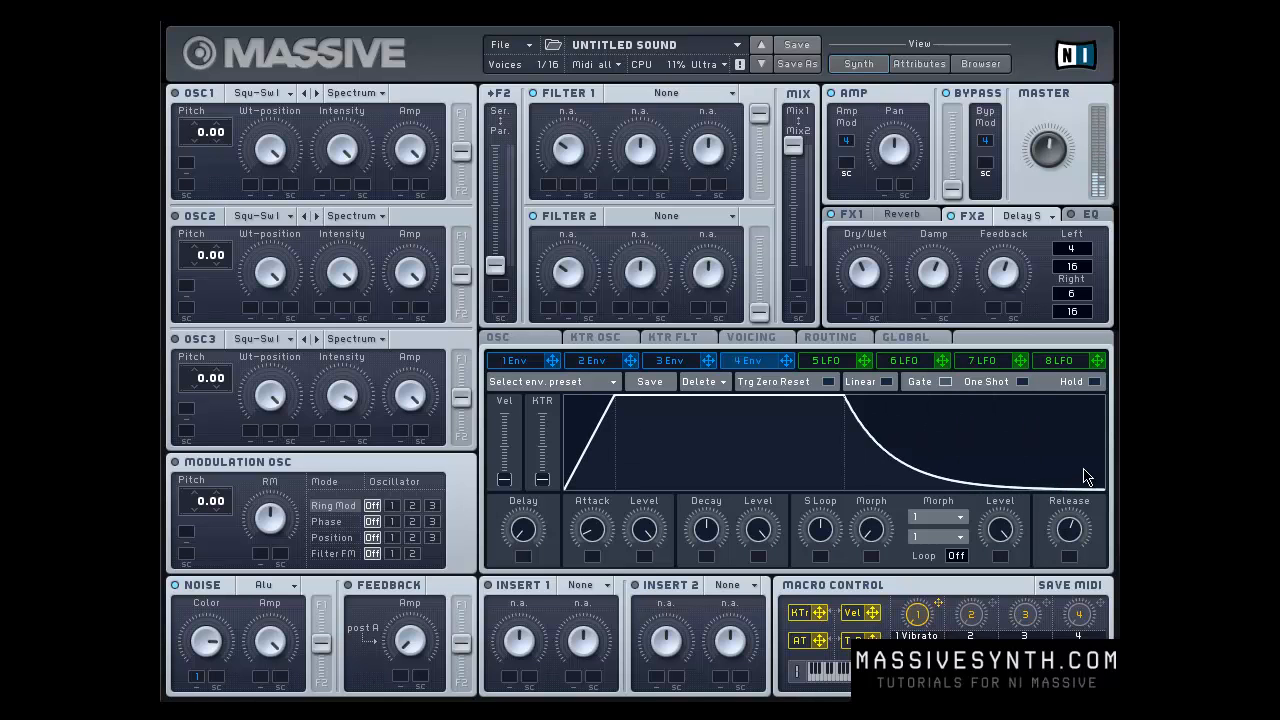
{"action": "left_click_drag", "start_coordinate": [872, 618], "coordinate": [200, 682]}
Start a new sound and turn oscillator 1's Wt-position fully down
{"action": "left_click", "coordinate": [509, 46]}
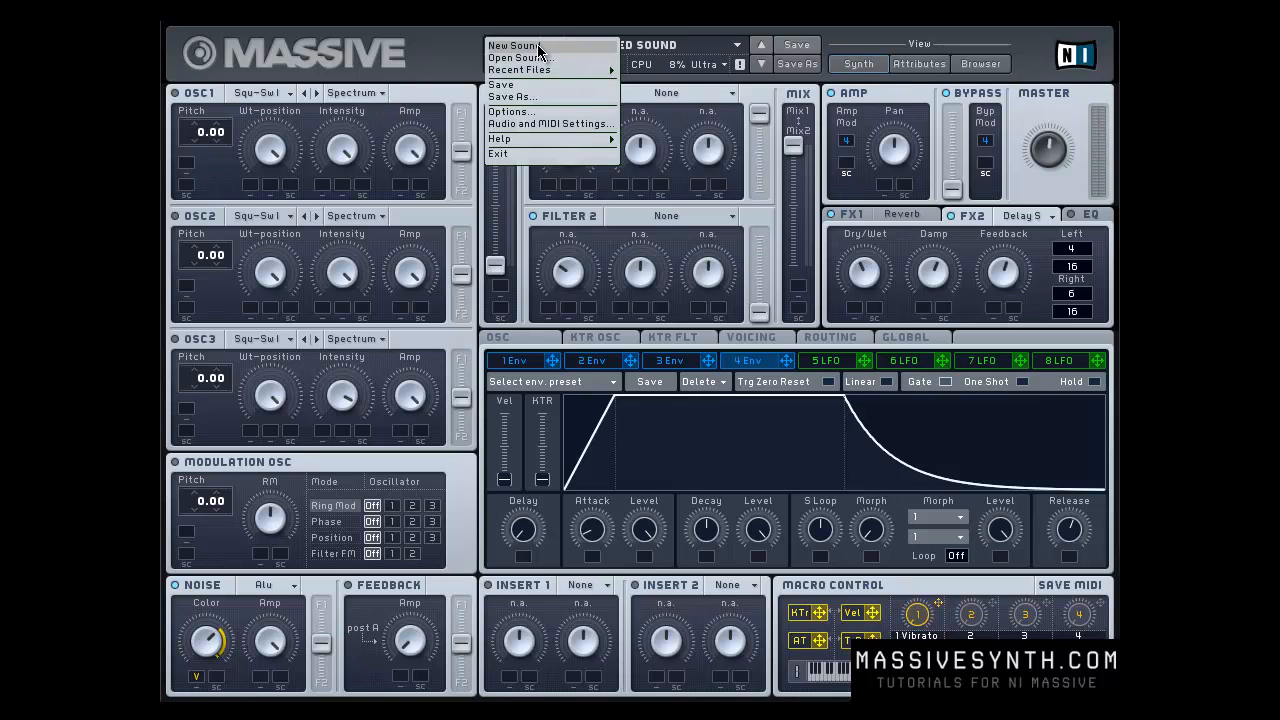
{"action": "left_click", "coordinate": [539, 47]}
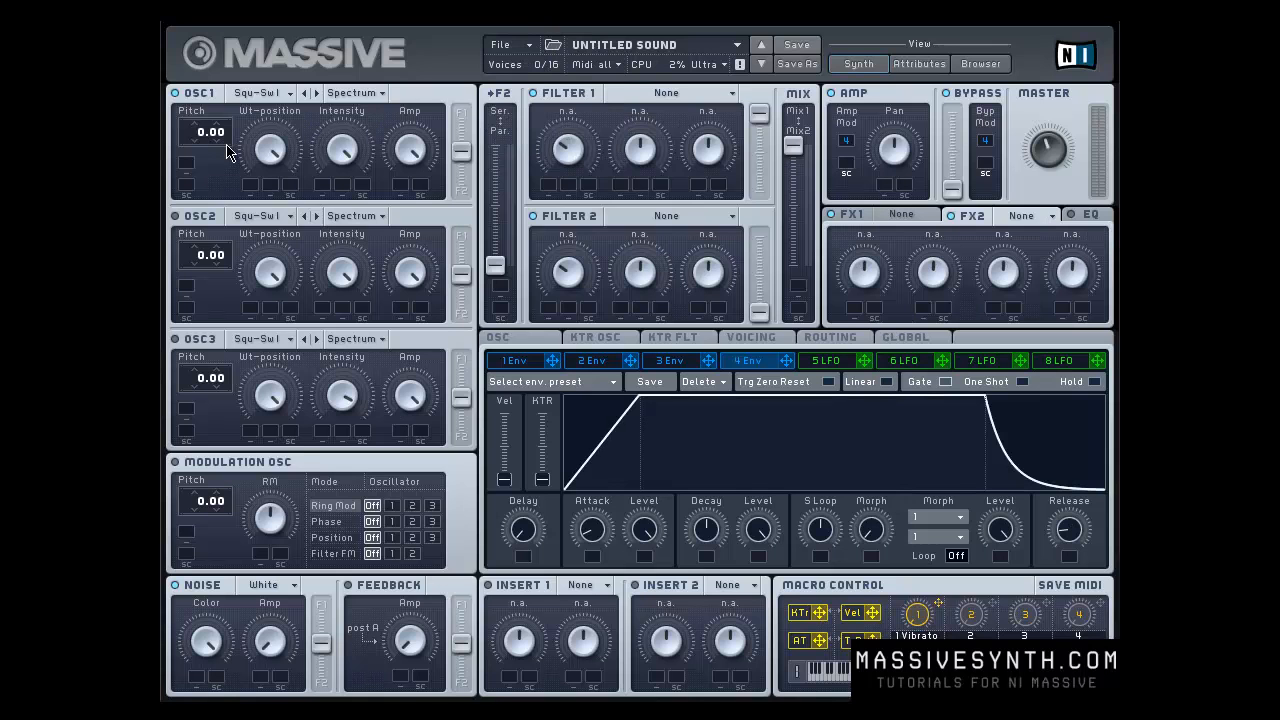
{"action": "left_click_drag", "start_coordinate": [202, 145], "coordinate": [203, 139]}
Set the voicing to 4 unisono voices and enable a slight Pitch Cutoff unisono spread
{"action": "left_click", "coordinate": [752, 339]}
{"action": "left_click_drag", "start_coordinate": [570, 445], "coordinate": [576, 426]}
{"action": "left_click", "coordinate": [620, 435]}
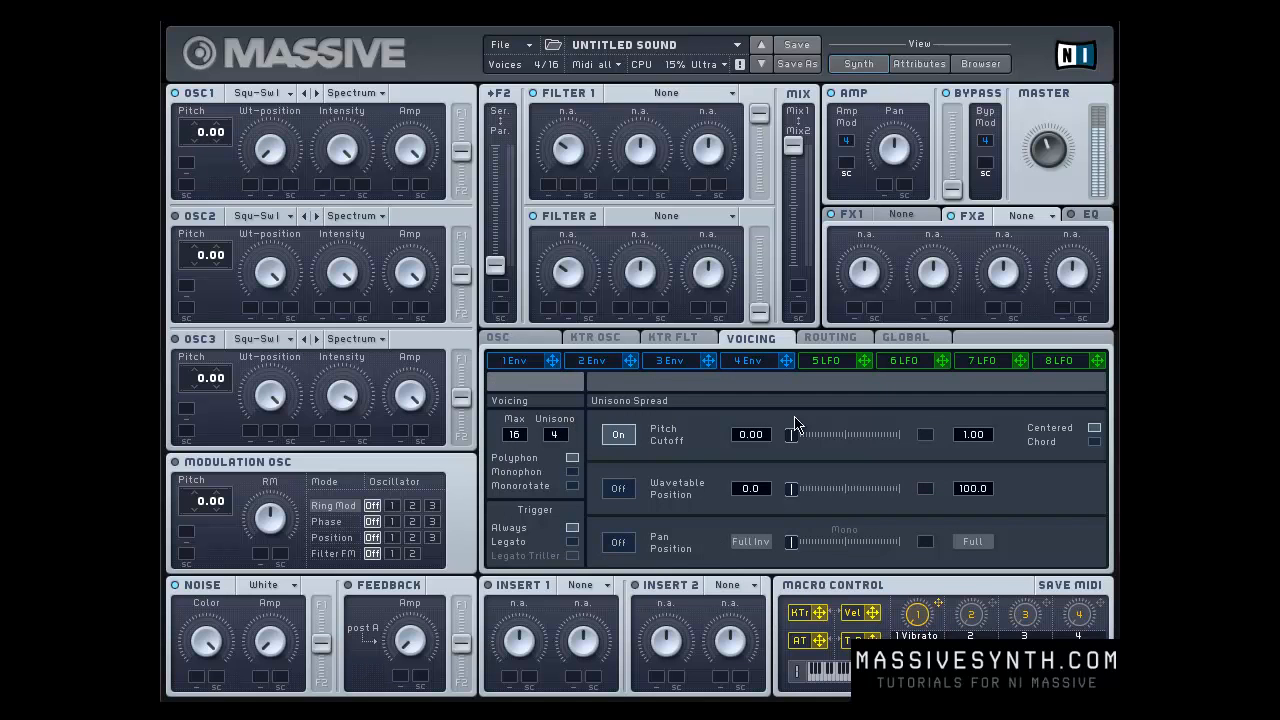
{"action": "left_click_drag", "start_coordinate": [797, 443], "coordinate": [811, 446]}
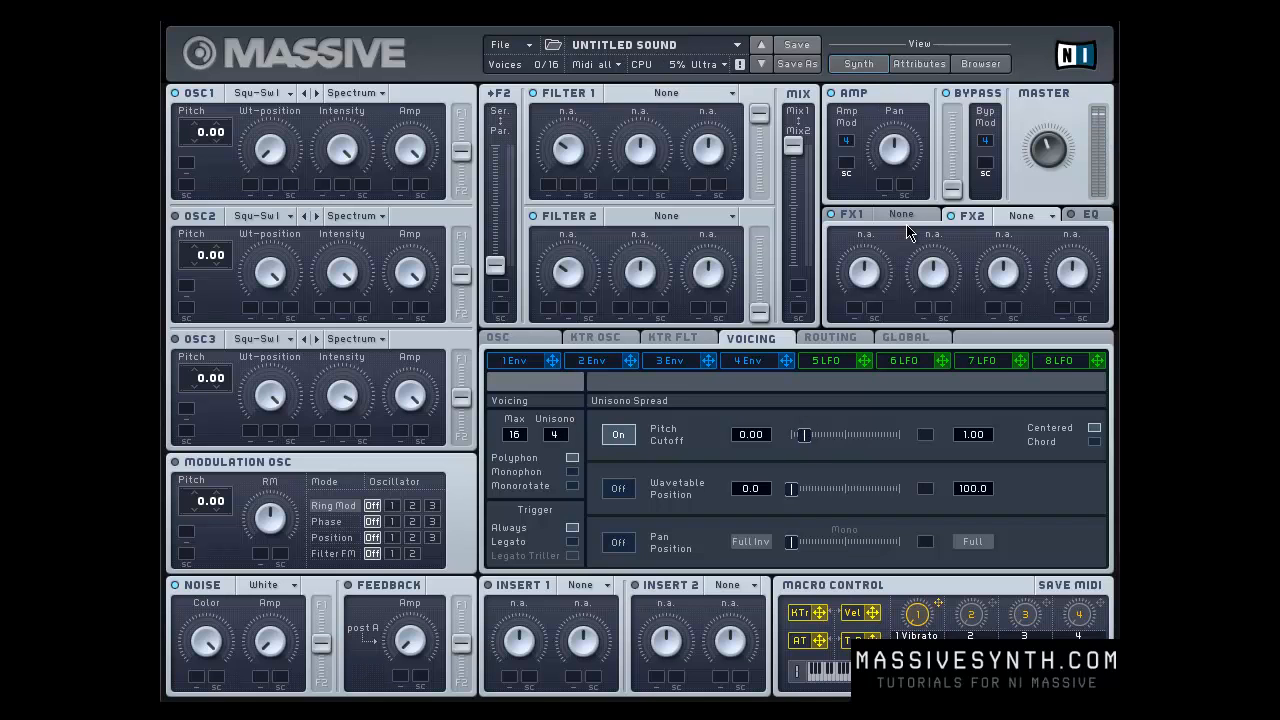
Load Chorus Ensemble in FX1
{"action": "left_click", "coordinate": [908, 222]}
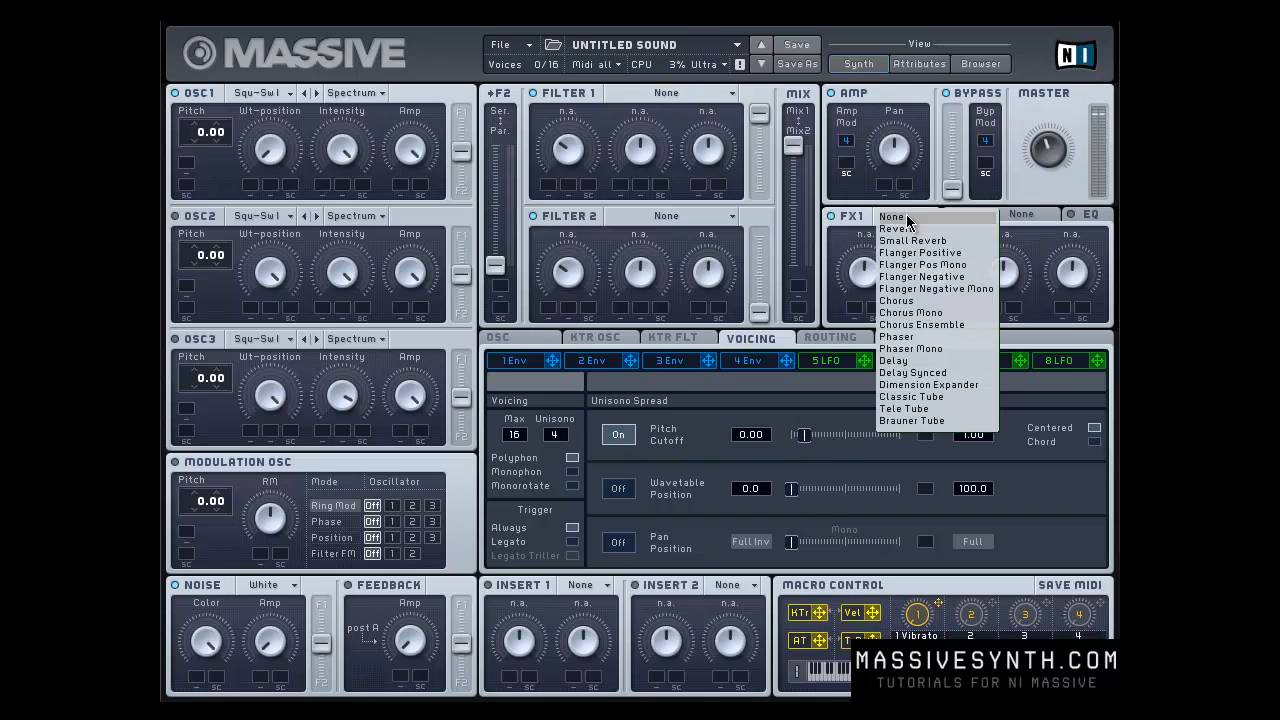
{"action": "left_click", "coordinate": [915, 325]}
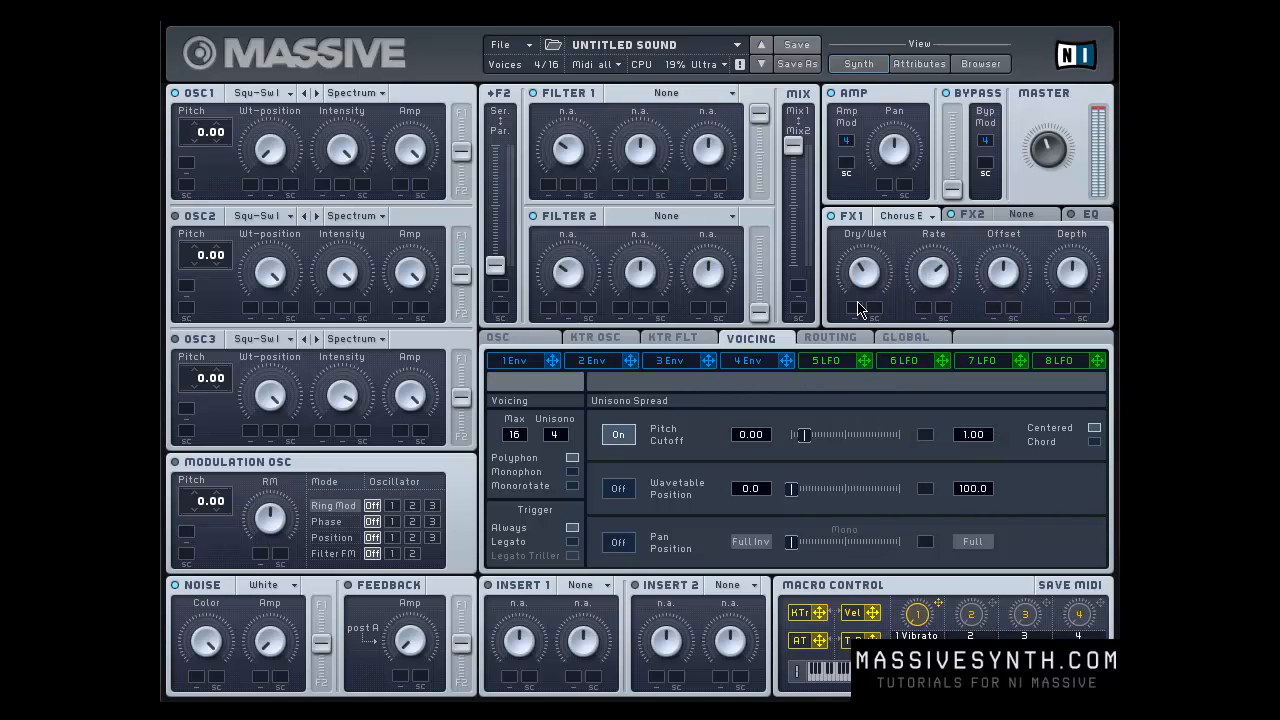
{"action": "left_click", "coordinate": [830, 361]}
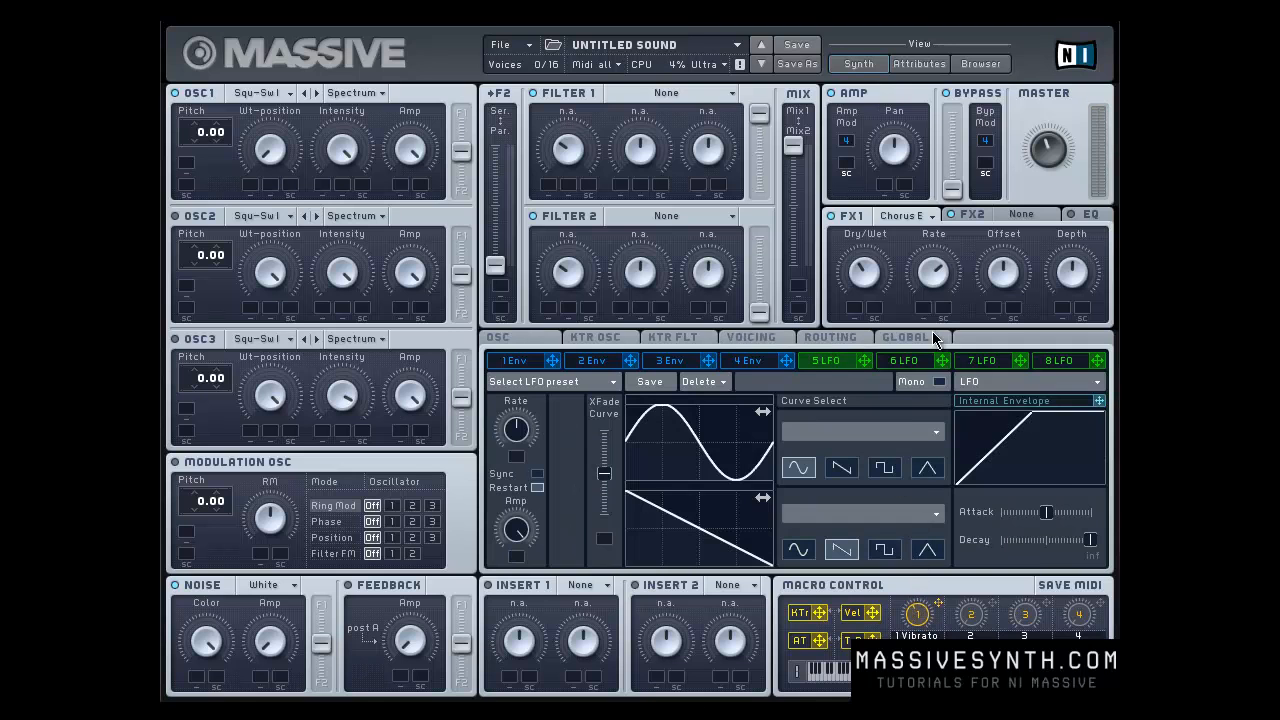
{"action": "left_click", "coordinate": [752, 338]}
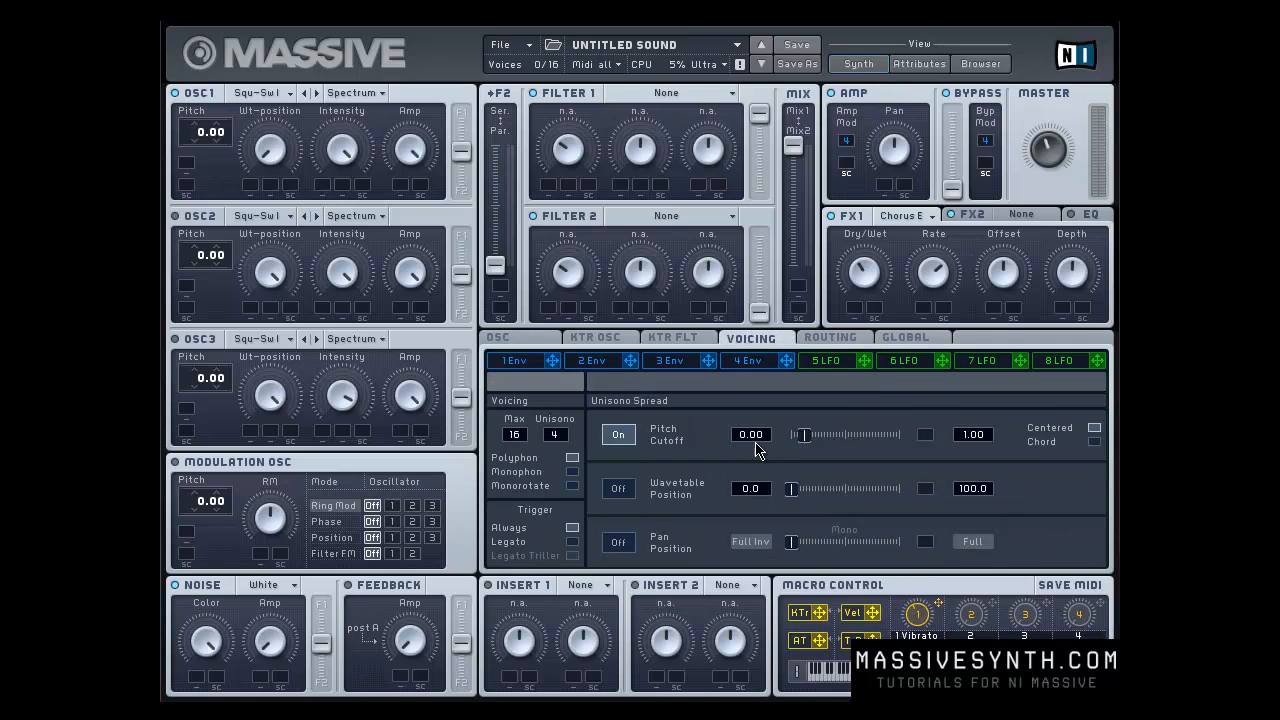
Modulate oscillator 1's pitch with LFO 5 by 0.57, crossfading the LFO fully to its sine curve and slowing its Rate
{"action": "left_click", "coordinate": [826, 368]}
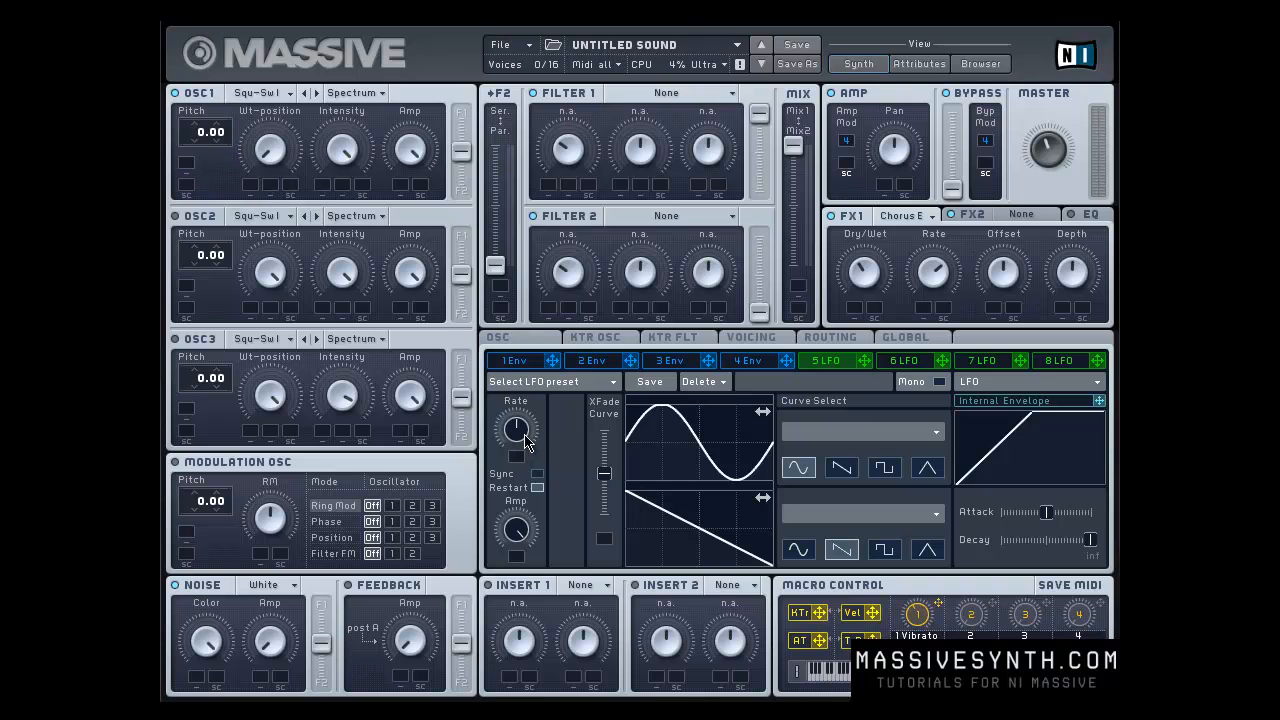
{"action": "left_click_drag", "start_coordinate": [609, 476], "coordinate": [616, 388]}
{"action": "left_click_drag", "start_coordinate": [866, 366], "coordinate": [239, 122]}
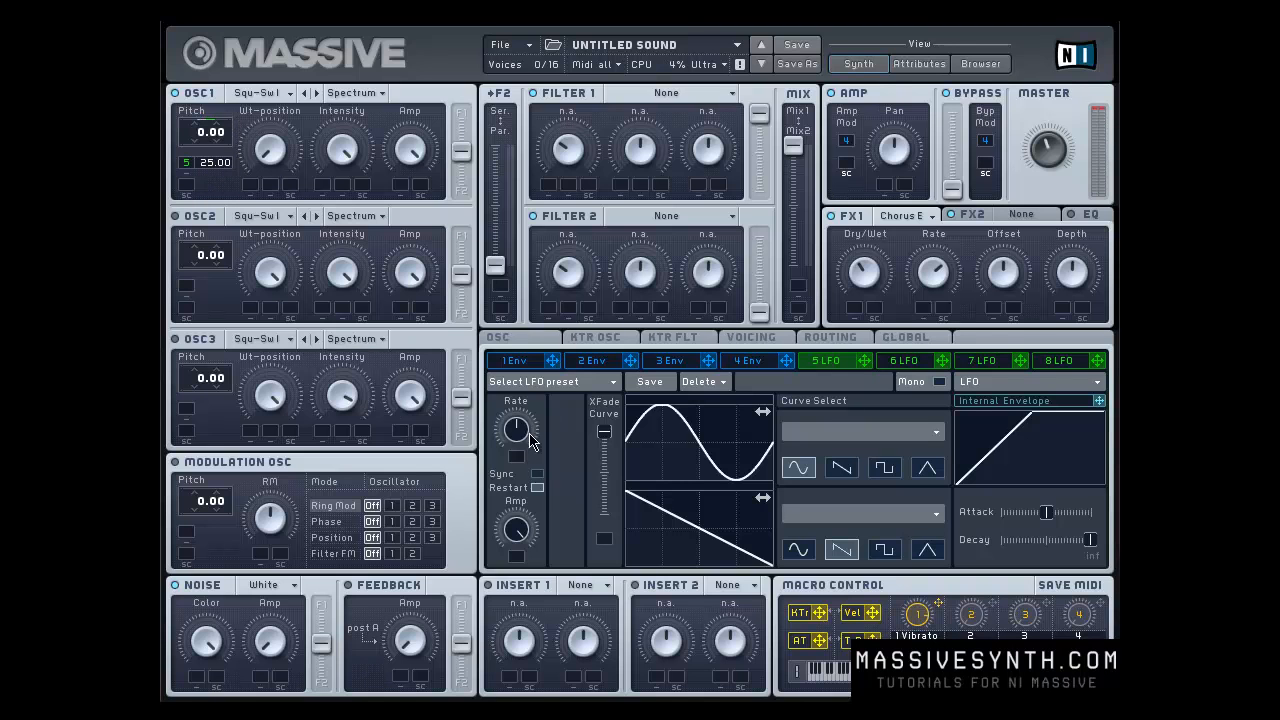
{"action": "left_click_drag", "start_coordinate": [200, 164], "coordinate": [241, 52]}
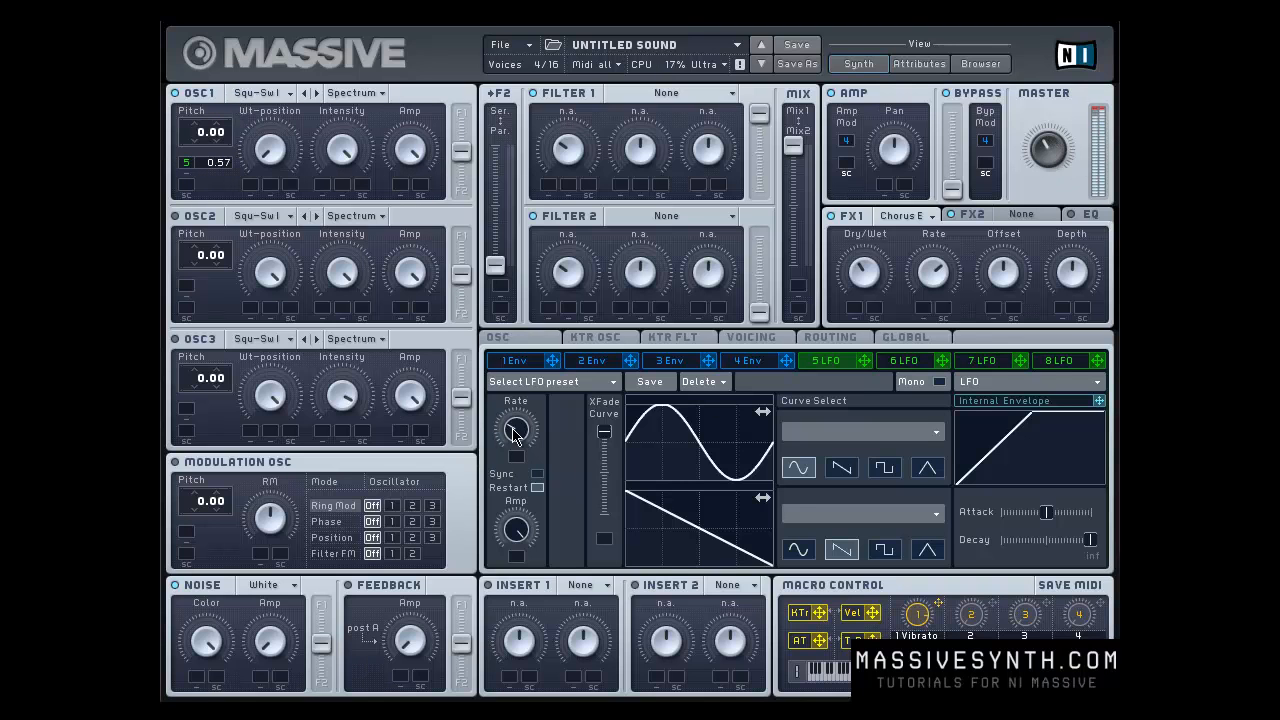
Set filter 1 to Highpass 4 and adjust the Offset and Depth of the Chorus Ensemble
{"action": "left_click", "coordinate": [718, 93]}
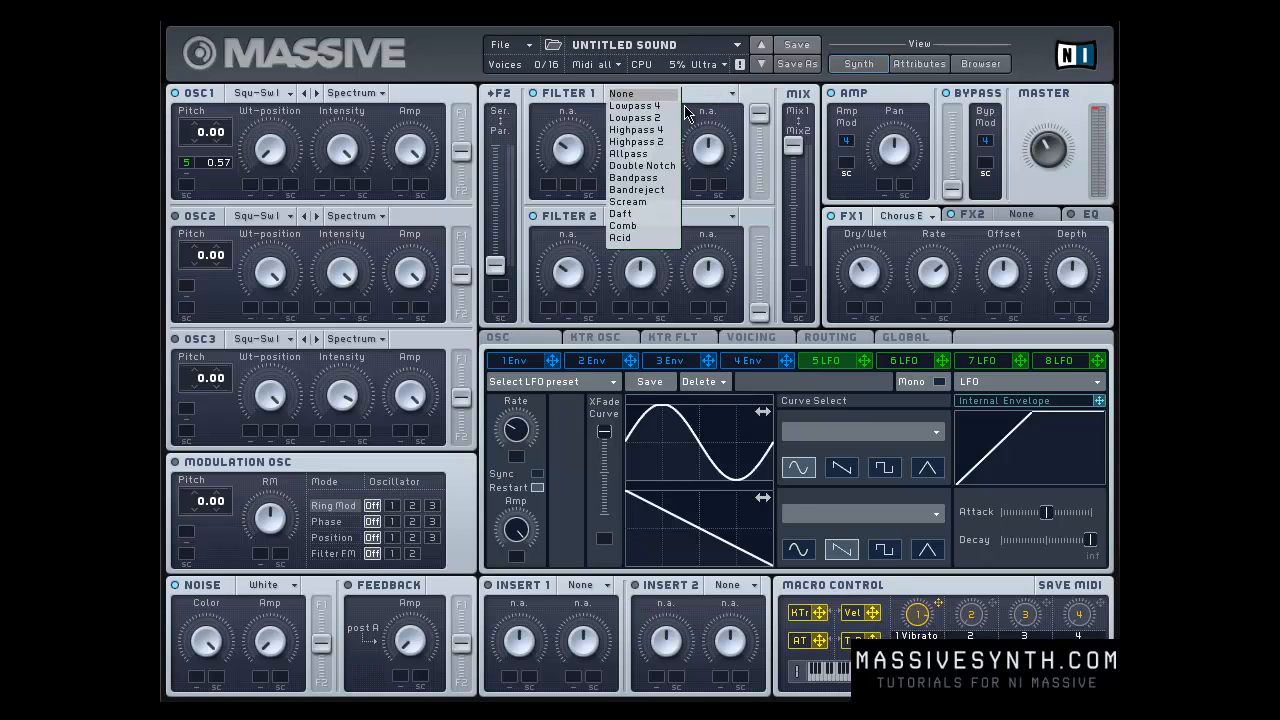
{"action": "left_click", "coordinate": [655, 131]}
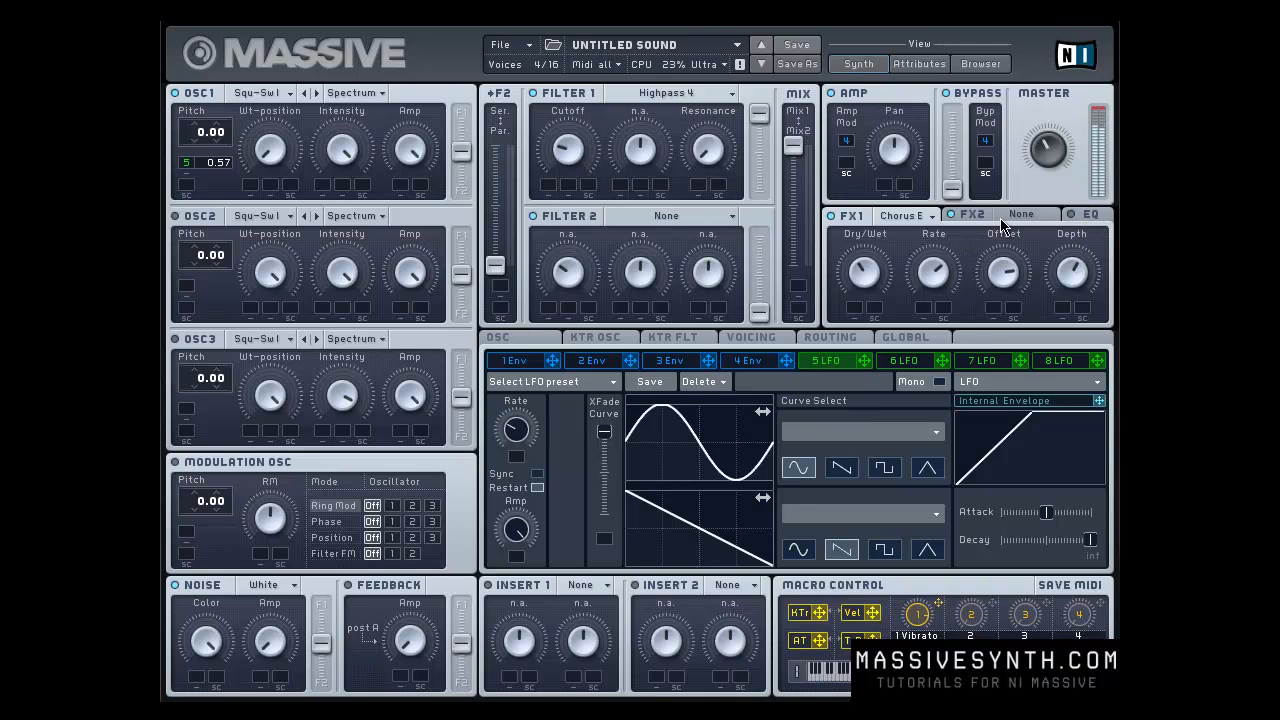
{"action": "left_click_drag", "start_coordinate": [1007, 255], "coordinate": [1016, 283]}
Load Small Reverb in FX2 with reduced Size and Dry/Wet, and enable the EQ with a raised High Shelf
{"action": "left_click", "coordinate": [1023, 222]}
{"action": "left_click", "coordinate": [1020, 242]}
{"action": "left_click_drag", "start_coordinate": [932, 283], "coordinate": [936, 325]}
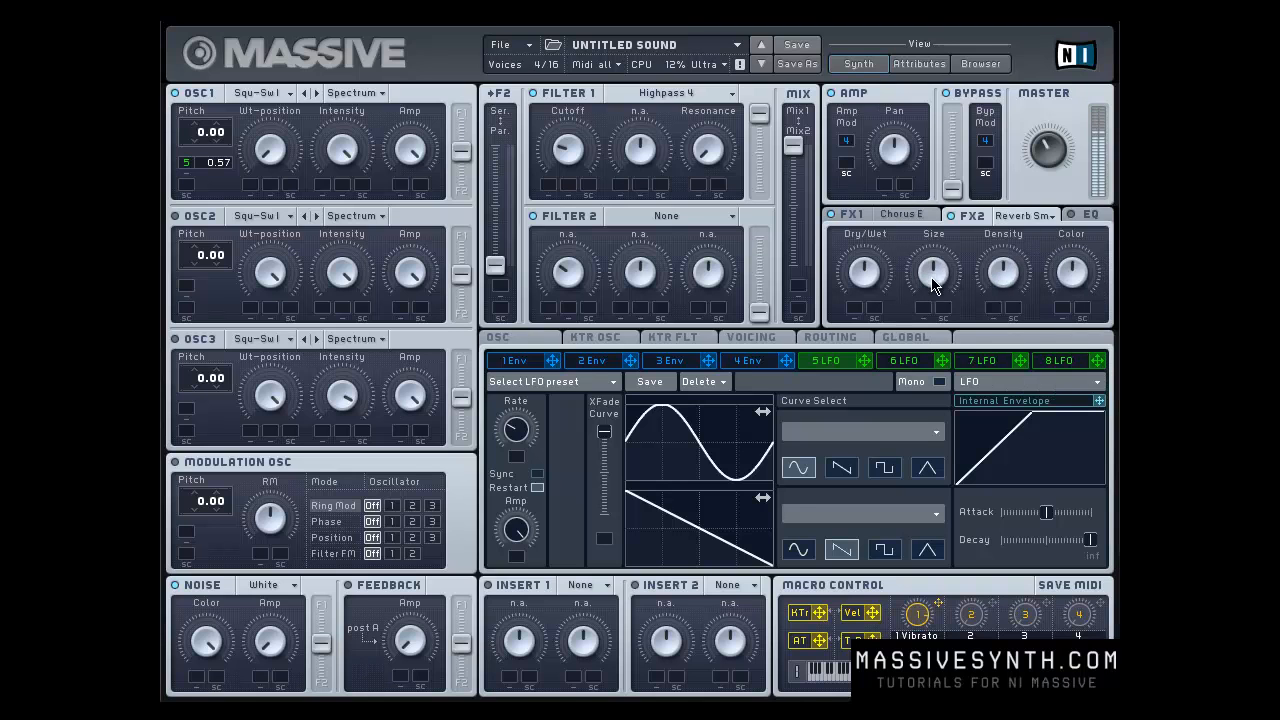
{"action": "left_click_drag", "start_coordinate": [880, 284], "coordinate": [888, 340]}
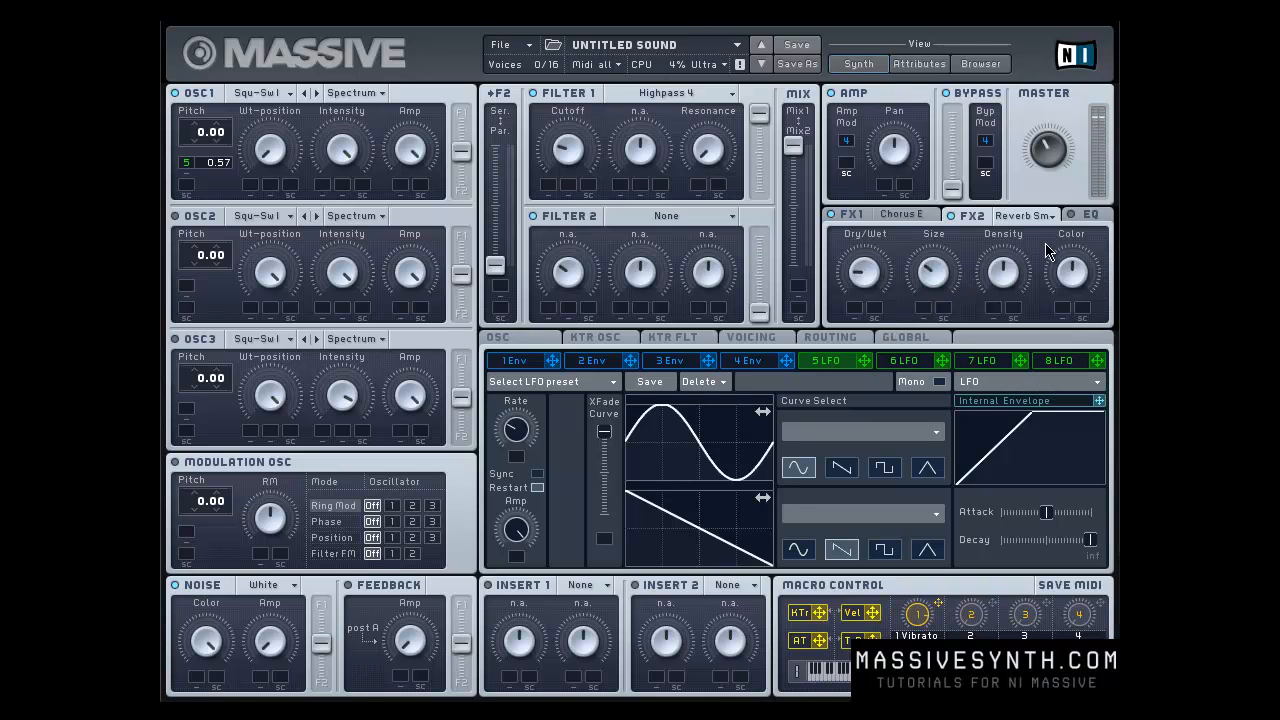
{"action": "left_click", "coordinate": [1087, 218]}
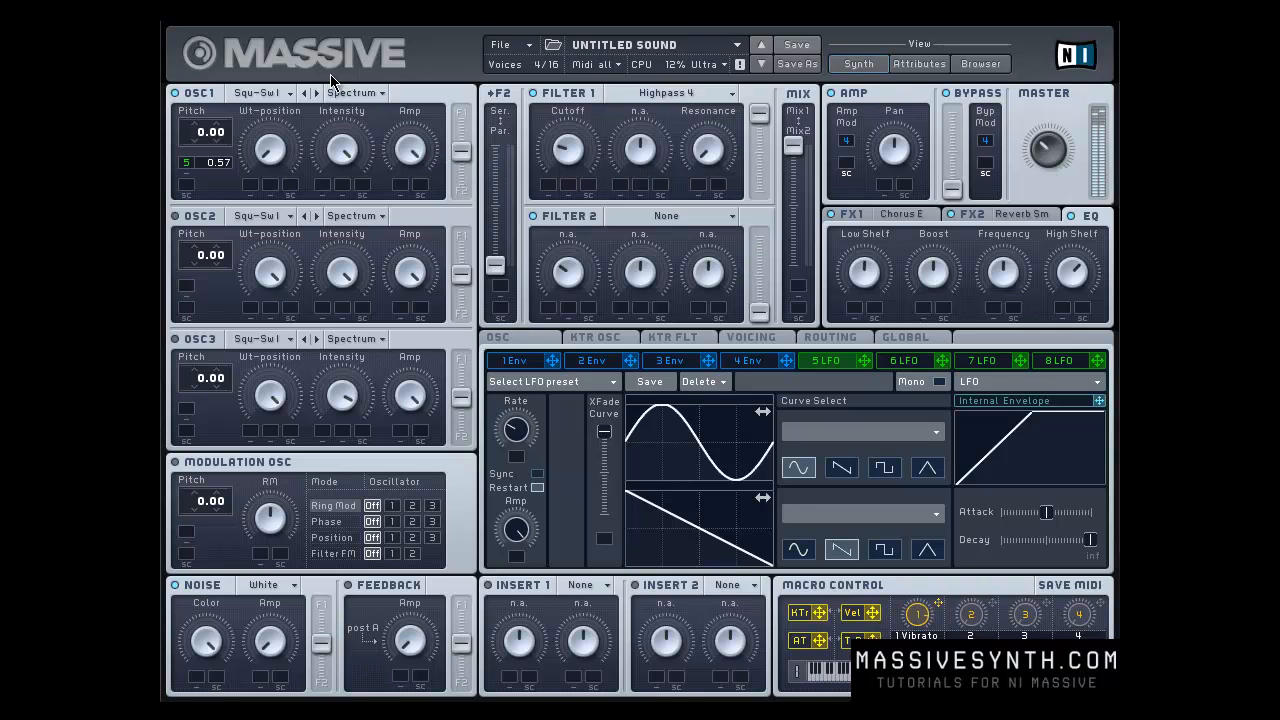
Start a new sound with Amp Noise at full noise Amp and oscillator 1 switched off
{"action": "left_click", "coordinate": [515, 46]}
{"action": "left_click", "coordinate": [517, 47]}
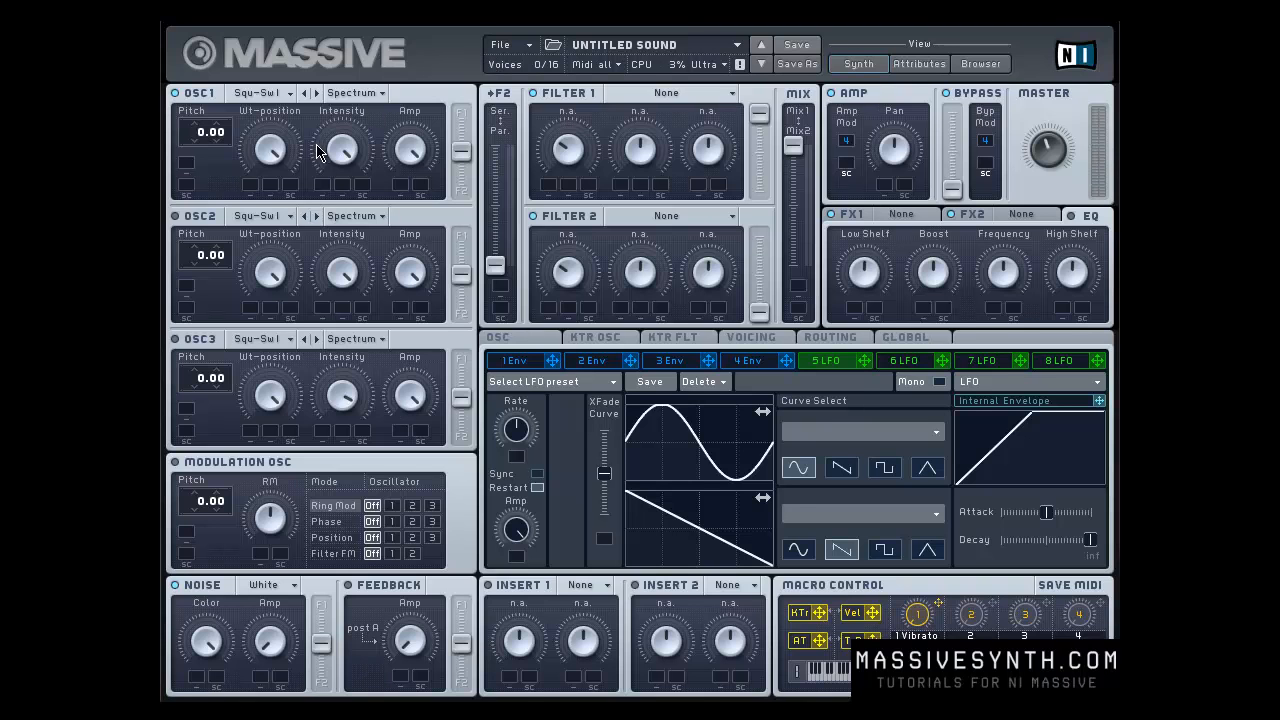
{"action": "left_click", "coordinate": [264, 585]}
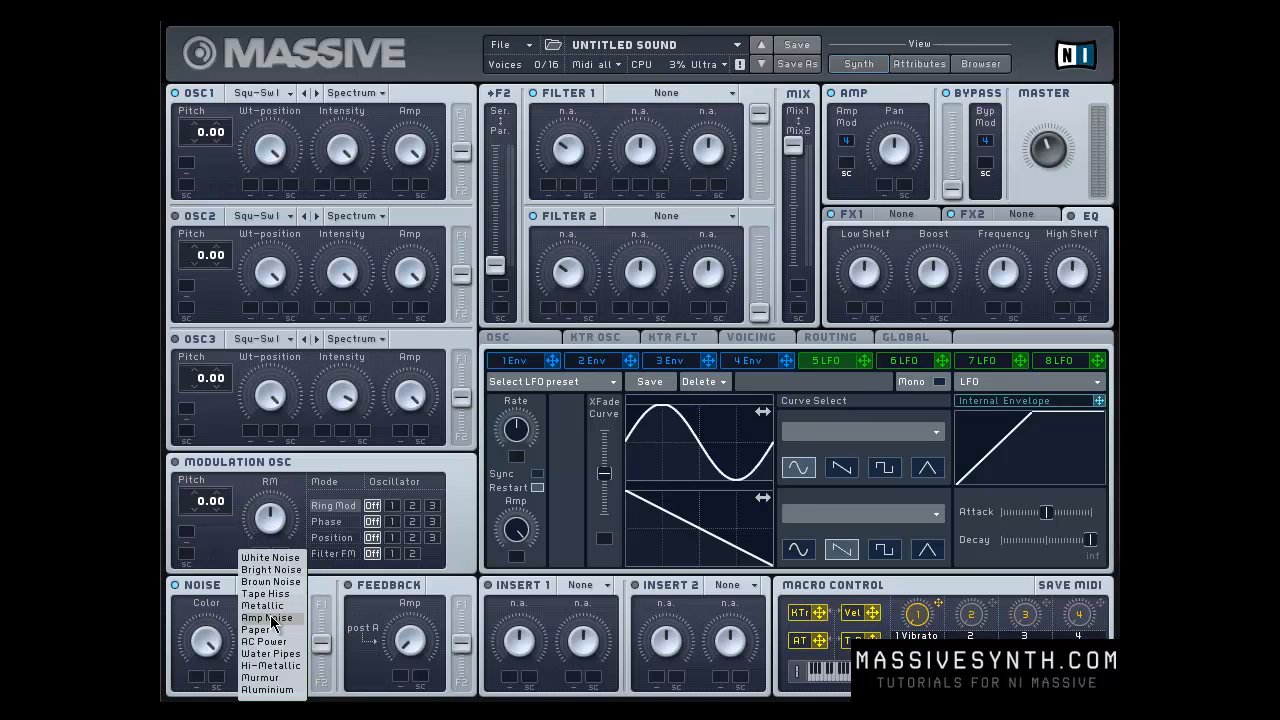
{"action": "left_click", "coordinate": [272, 619]}
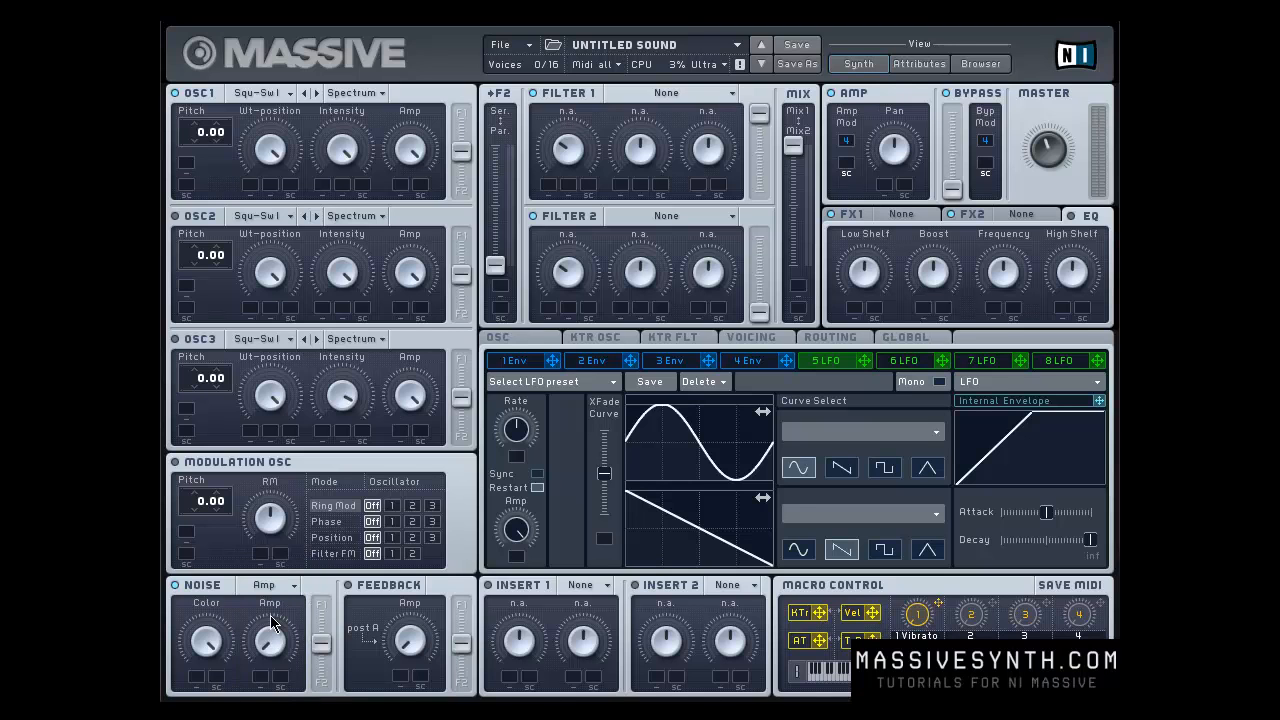
{"action": "left_click", "coordinate": [191, 92]}
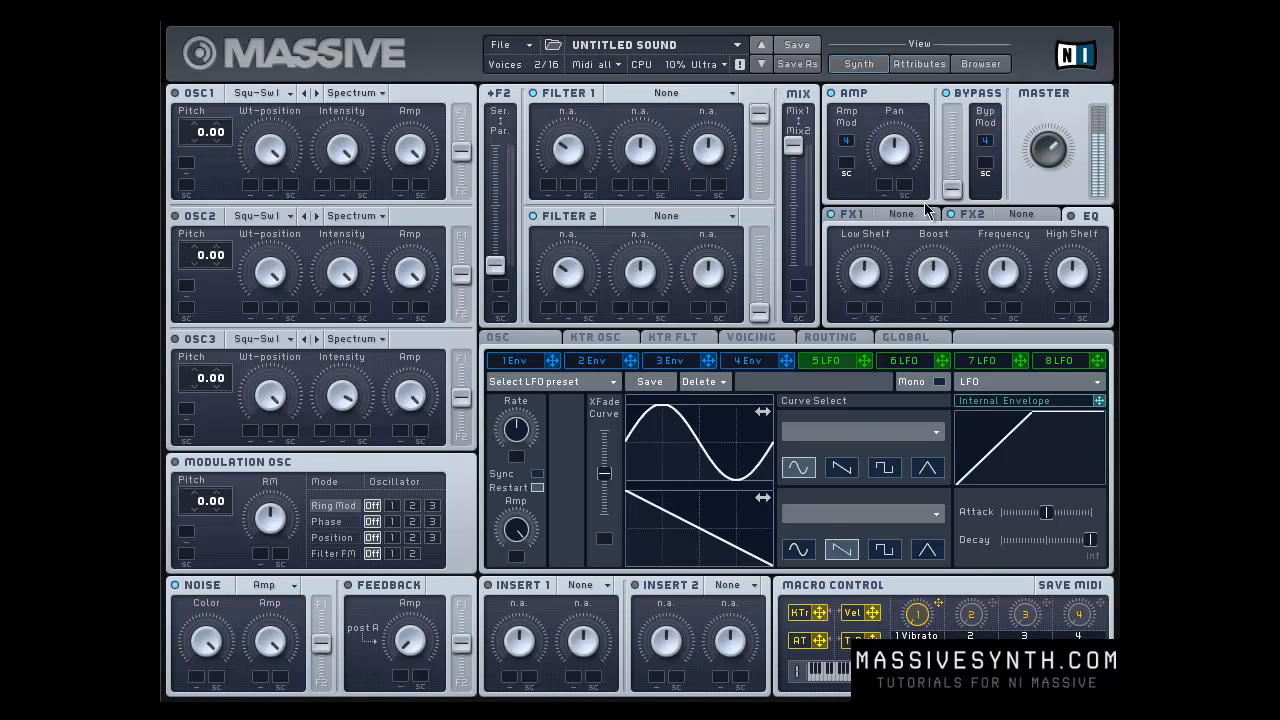
{"action": "left_click_drag", "start_coordinate": [213, 692], "coordinate": [218, 655]}
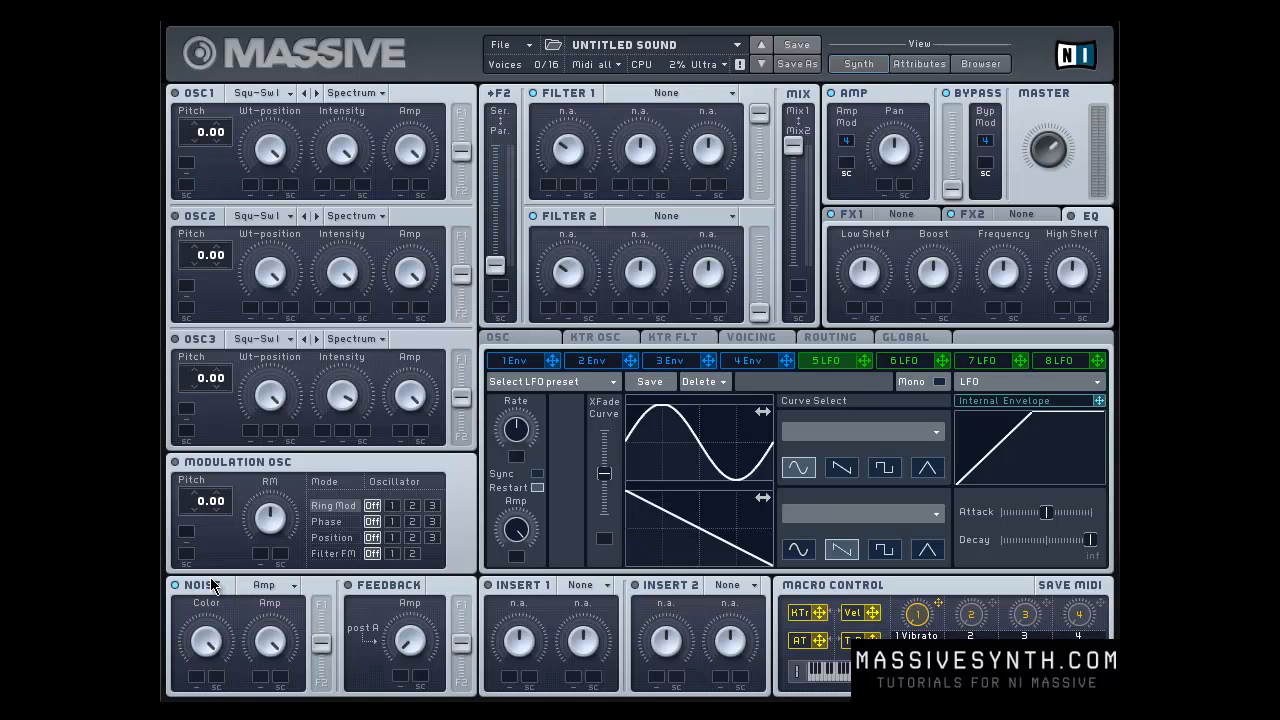
Audition Tape Hiss and Bright Noise as the noise type while varying the noise Color
{"action": "left_click", "coordinate": [268, 596]}
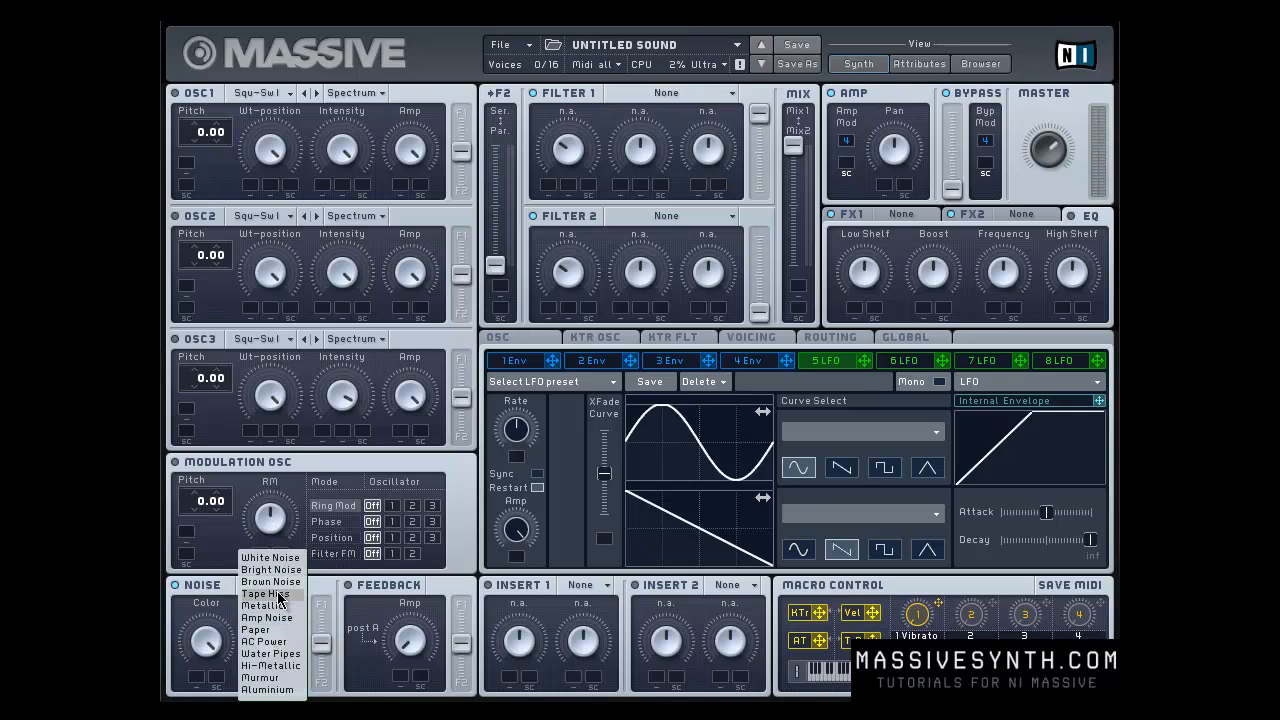
{"action": "left_click", "coordinate": [280, 596]}
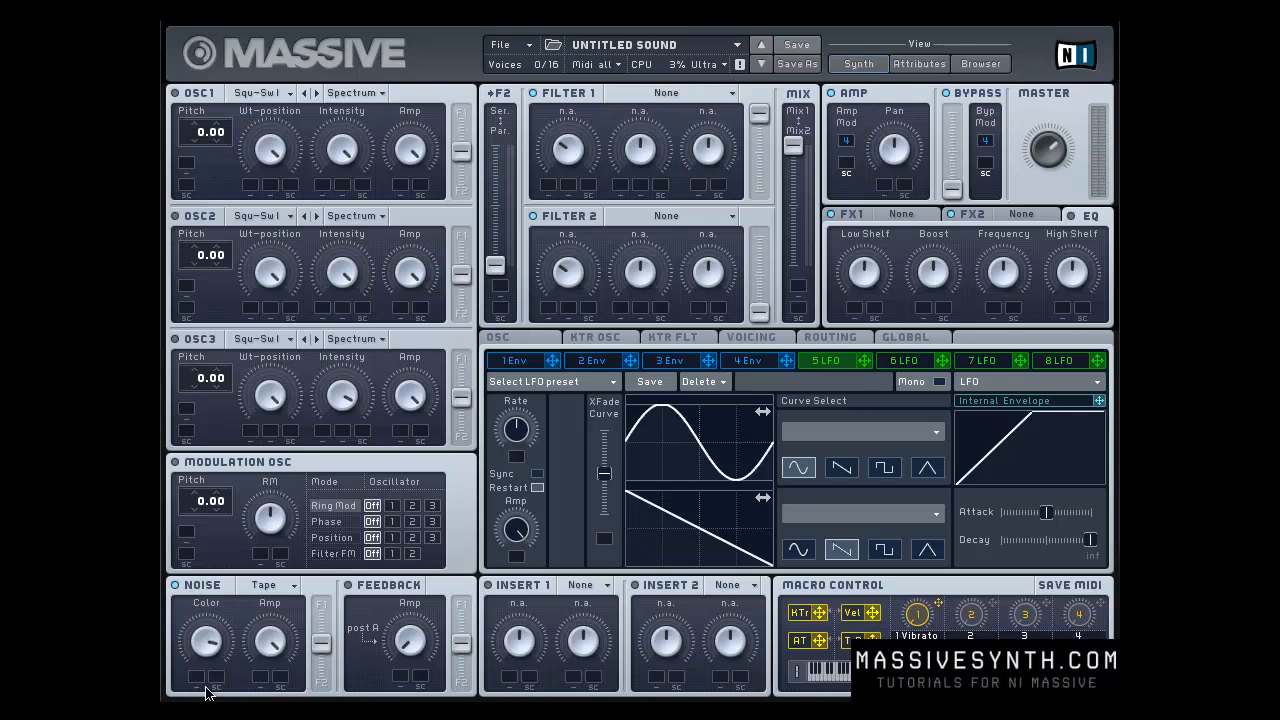
{"action": "left_click", "coordinate": [265, 585]}
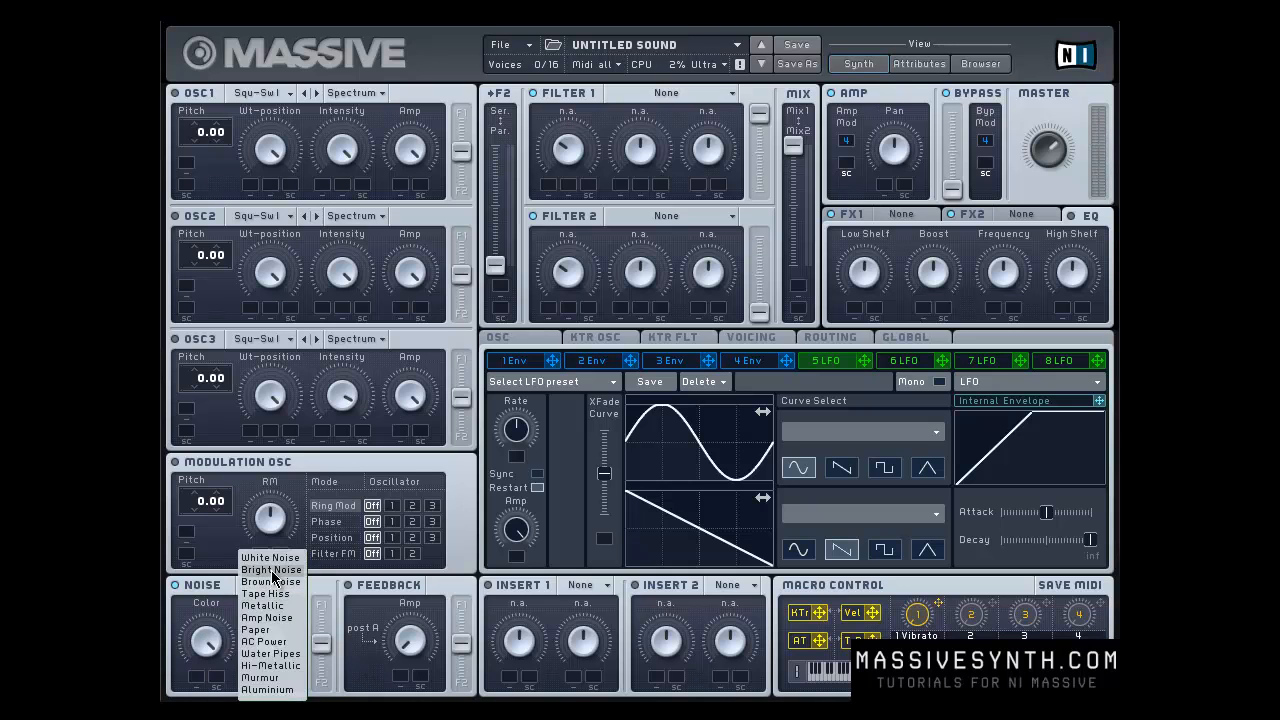
{"action": "left_click", "coordinate": [270, 570]}
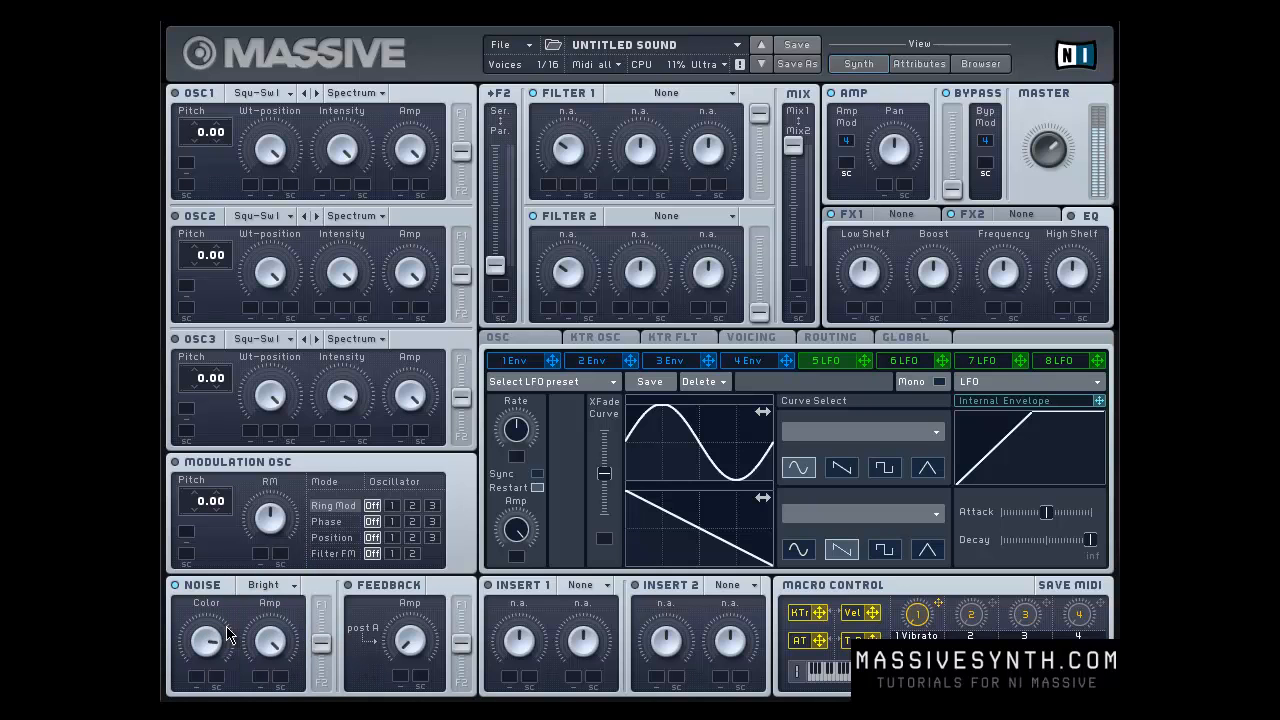
Set the noise type to Water Pipes and look through oscillator 1's wavetable choices
{"action": "left_click", "coordinate": [258, 584]}
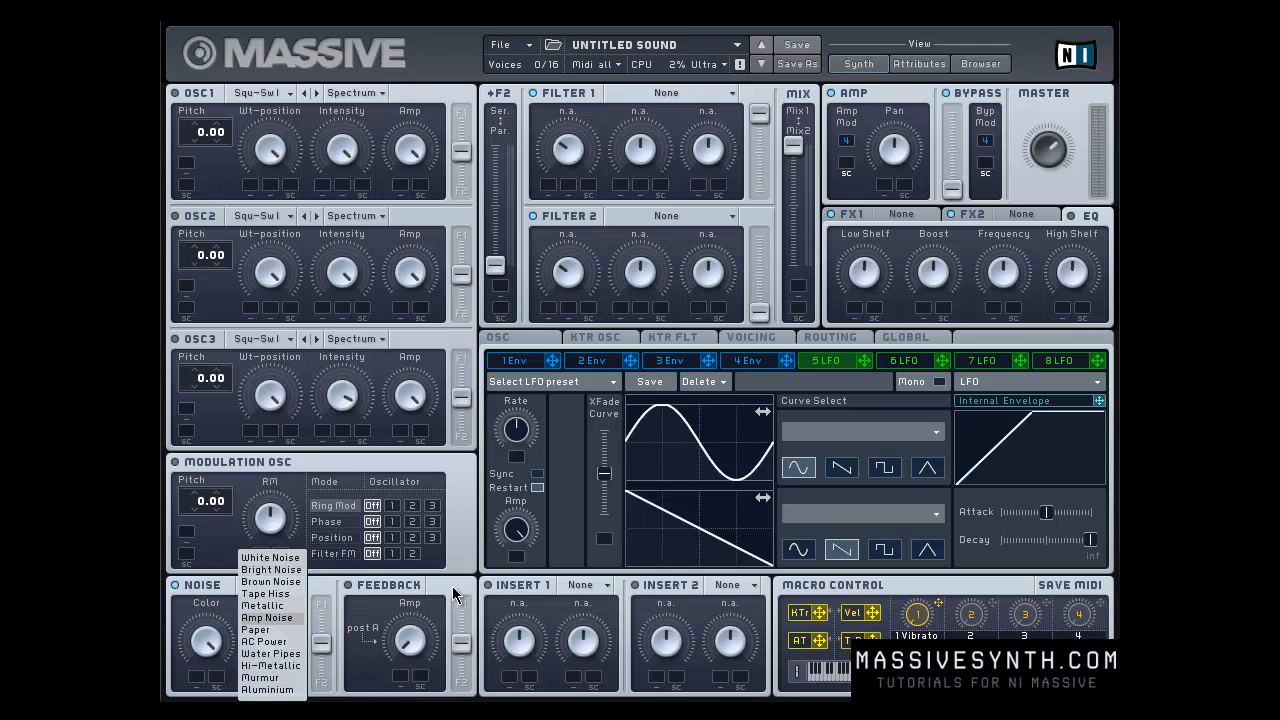
{"action": "left_click", "coordinate": [289, 654]}
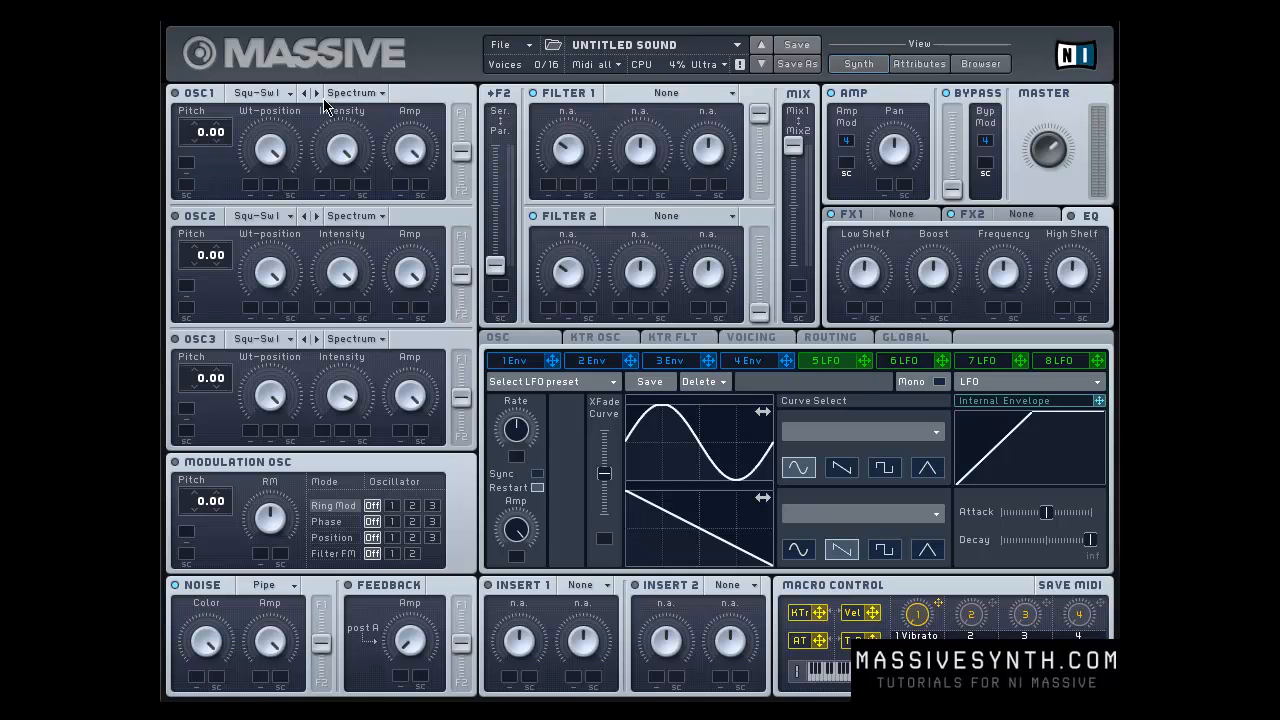
{"action": "left_click", "coordinate": [278, 93]}
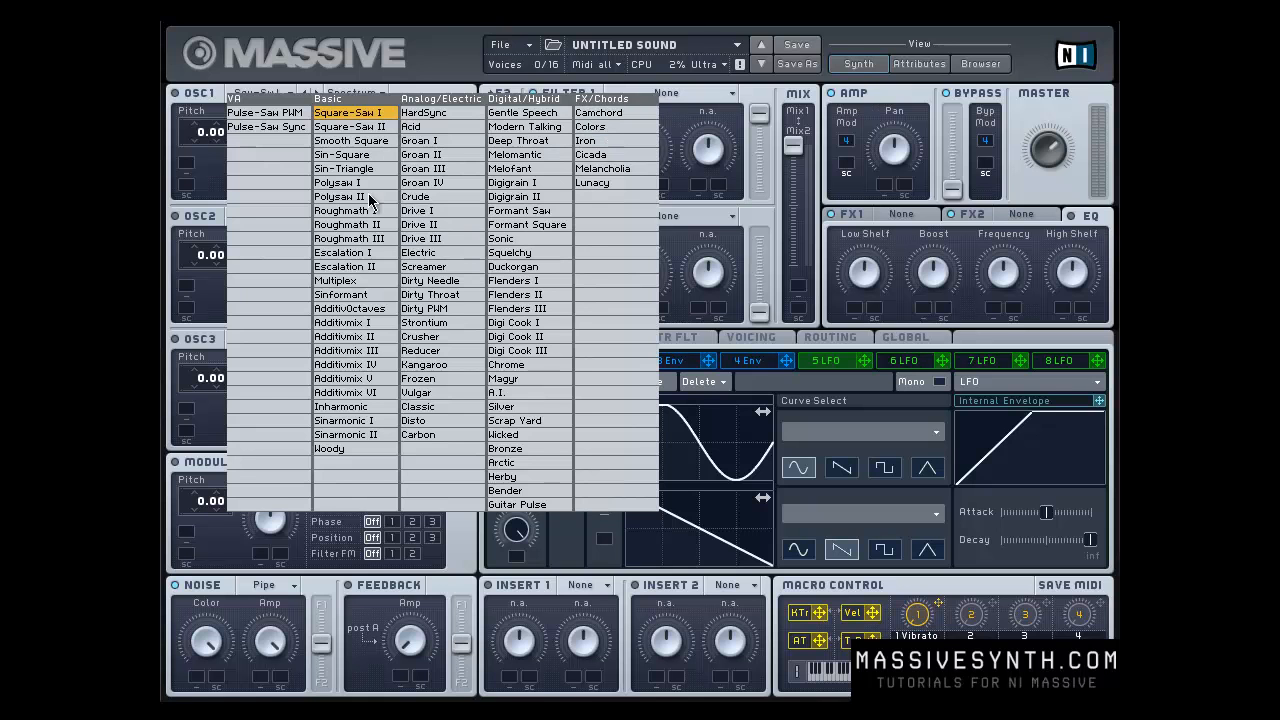
{"action": "left_click", "coordinate": [478, 62]}
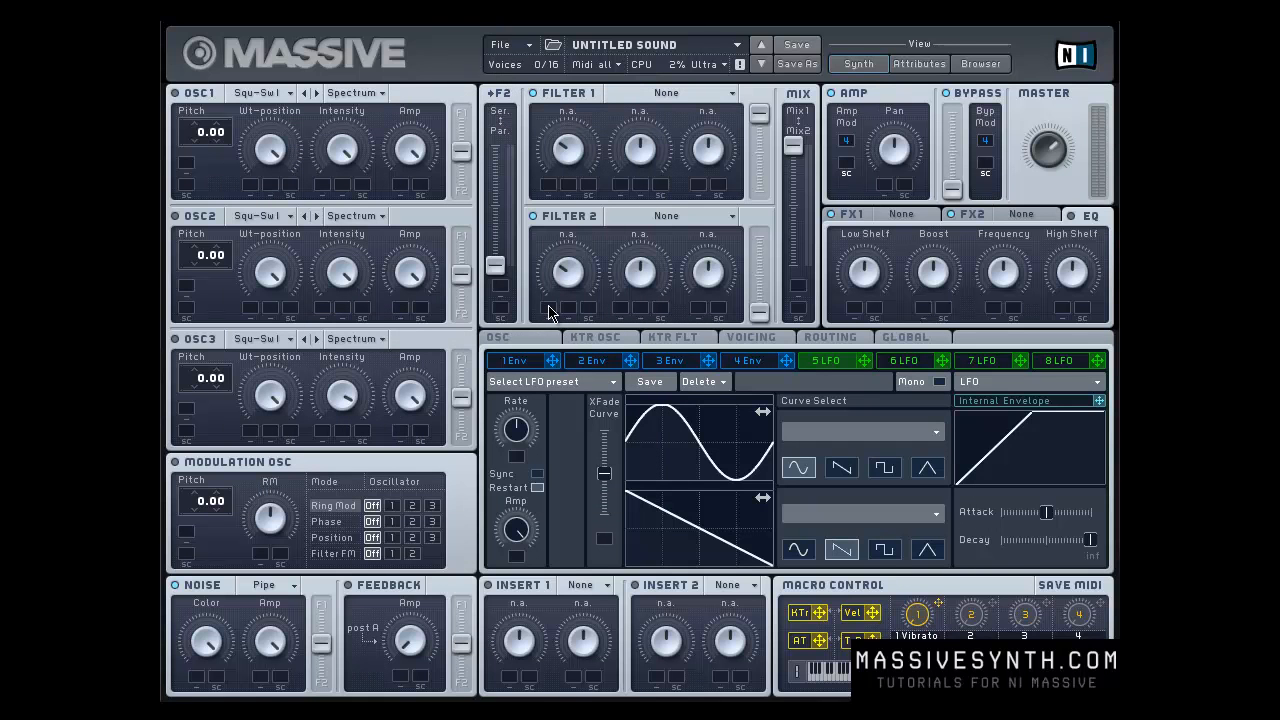